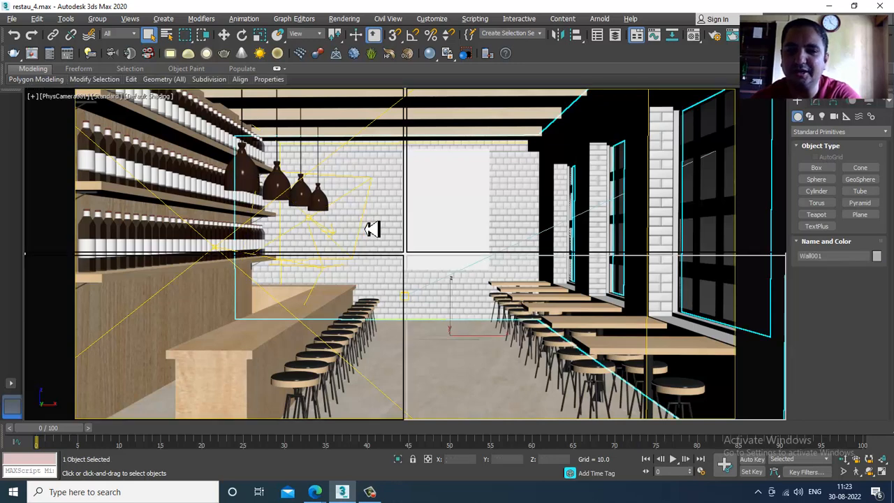
Examine the restaurant model from its open front in the perspective view
key("alt+w")
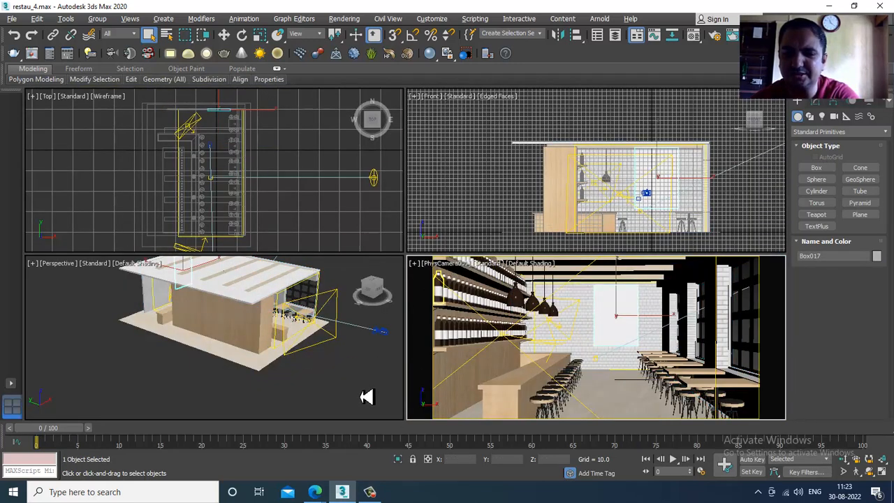
left_click(366, 396)
middle_click_drag(366, 397, 502, 293, "alt")
key("alt+w")
scroll(477, 262, "down", 2)
scroll(541, 317, "up", 5)
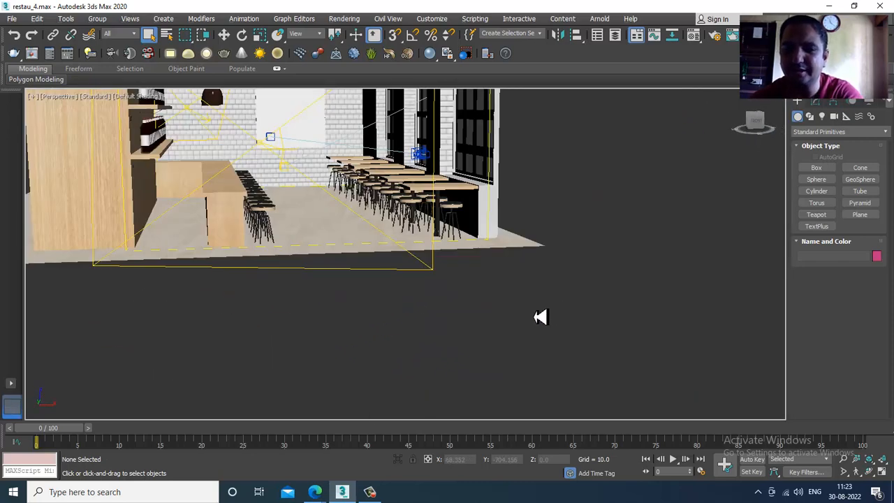
middle_click_drag(540, 317, 499, 311, "alt")
key("alt+w")
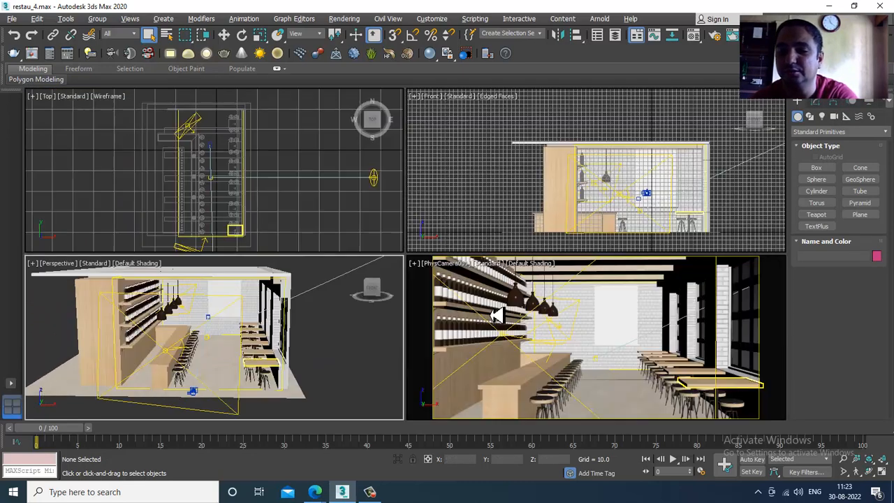
Start a V-Ray IPR preview in the camera view and dismiss the V-Ray messages
left_click(504, 271)
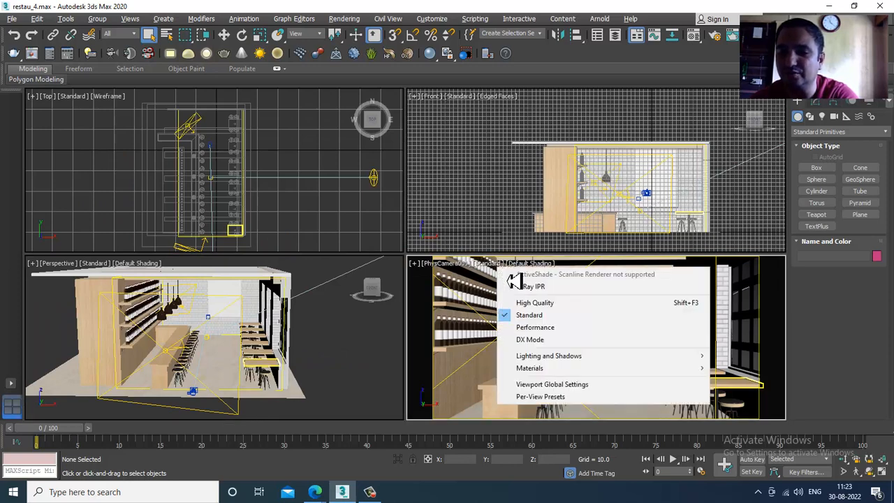
left_click(523, 285)
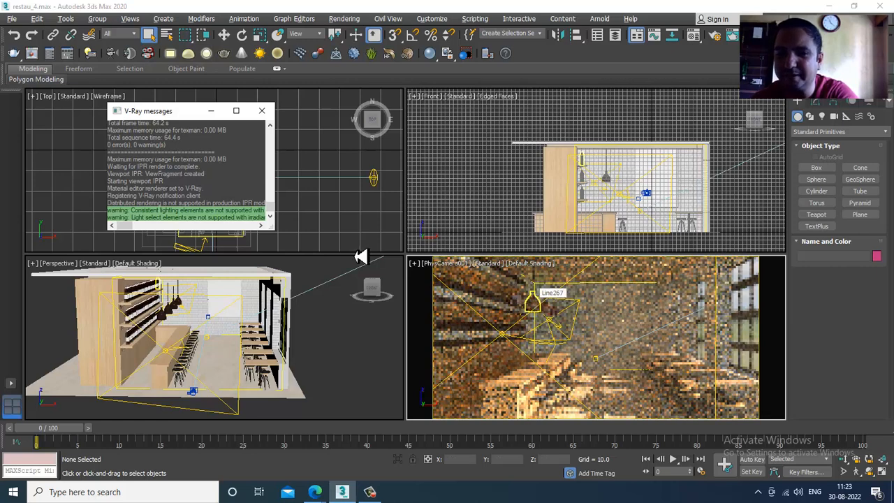
left_click(262, 110)
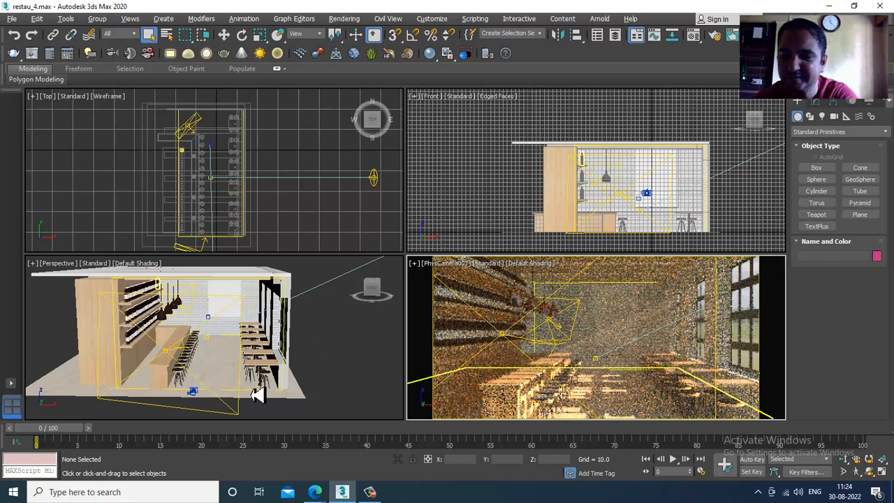
Create a box wall along the open side behind the bar, about 575 long, 15 wide and 202 high
left_click(233, 339)
scroll(232, 339, "up", 10)
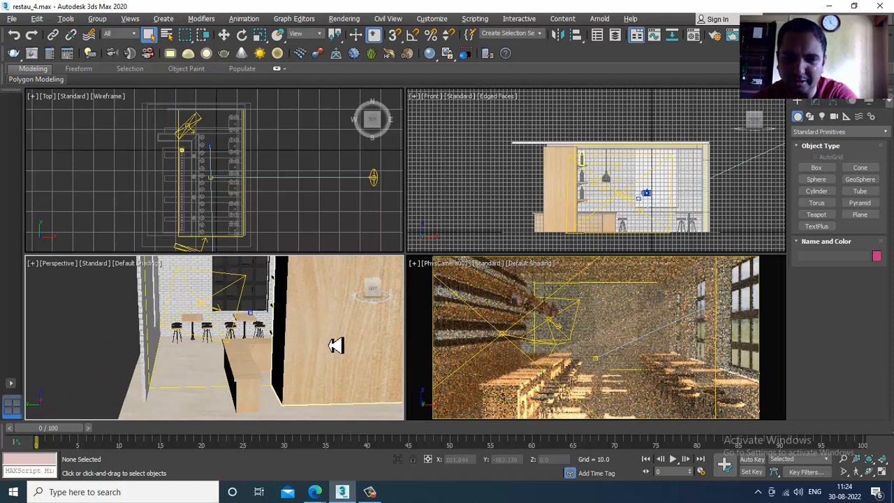
middle_click_drag(335, 345, 302, 351, "alt")
key("w")
left_click(815, 168)
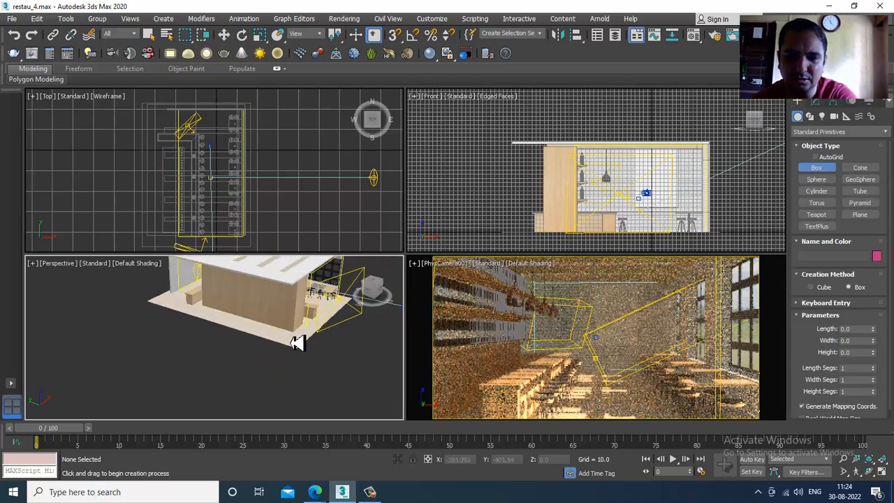
left_click_drag(285, 342, 173, 303)
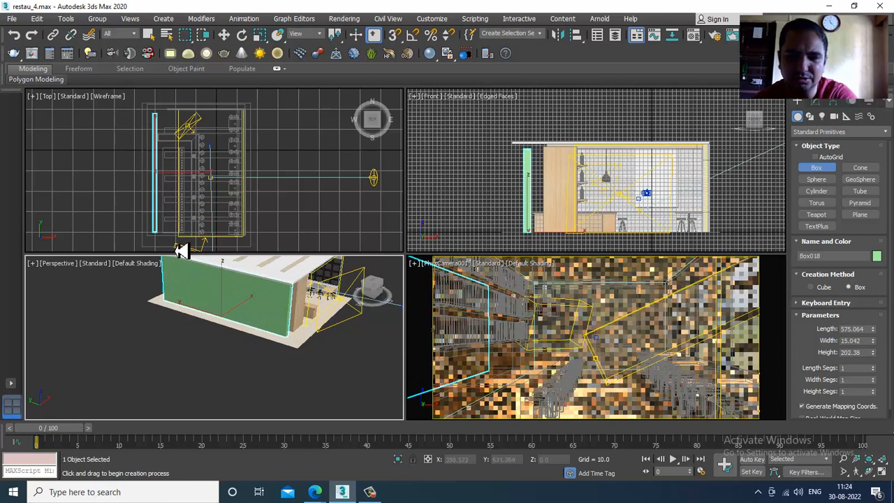
left_click(183, 250)
key("w")
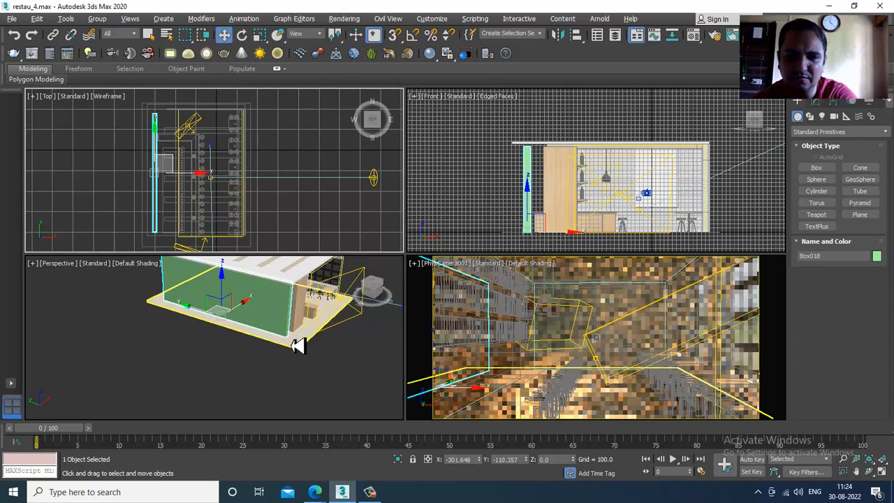
Switch to the Slate Material Editor and assign the beige VRayMtl Material #136 to the new box wall
middle_click_drag(295, 343, 253, 345, "alt")
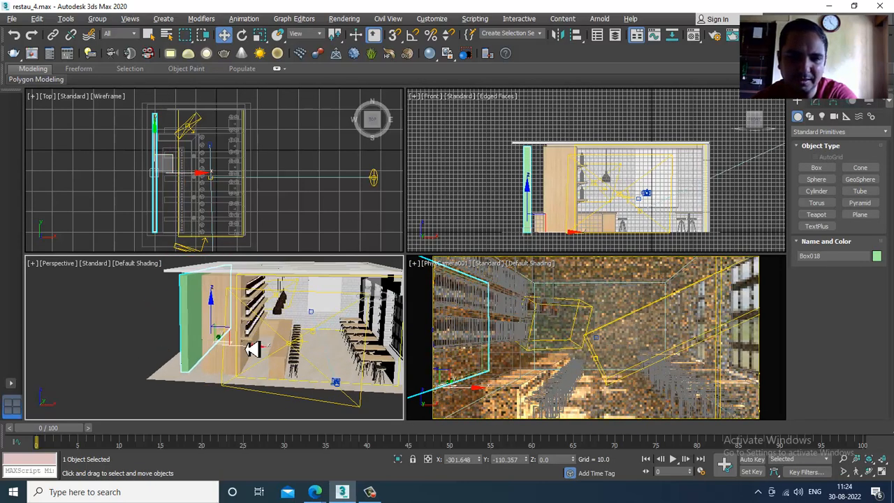
scroll(249, 349, "up", 4)
scroll(275, 354, "up", 1)
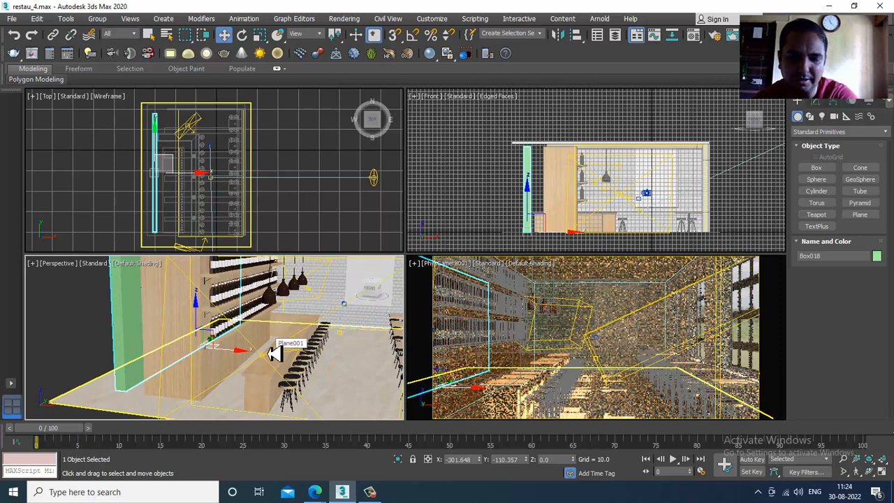
key("m")
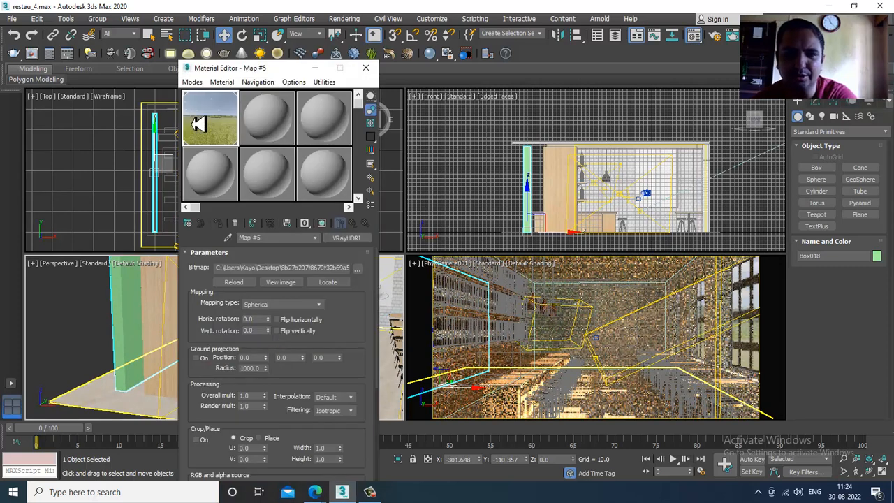
left_click(193, 83)
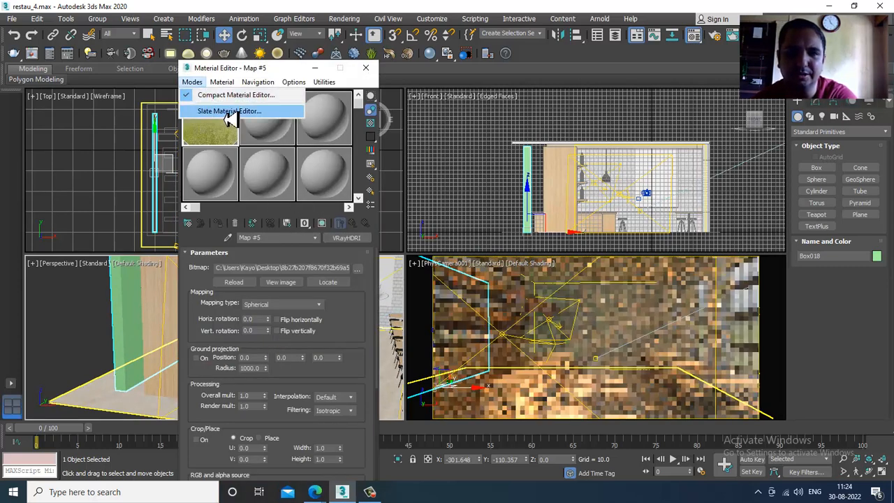
left_click(228, 111)
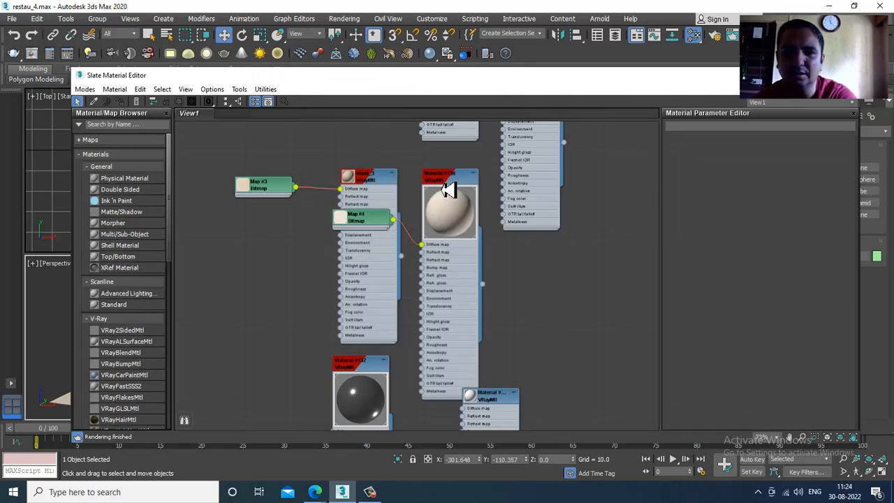
left_click(449, 190)
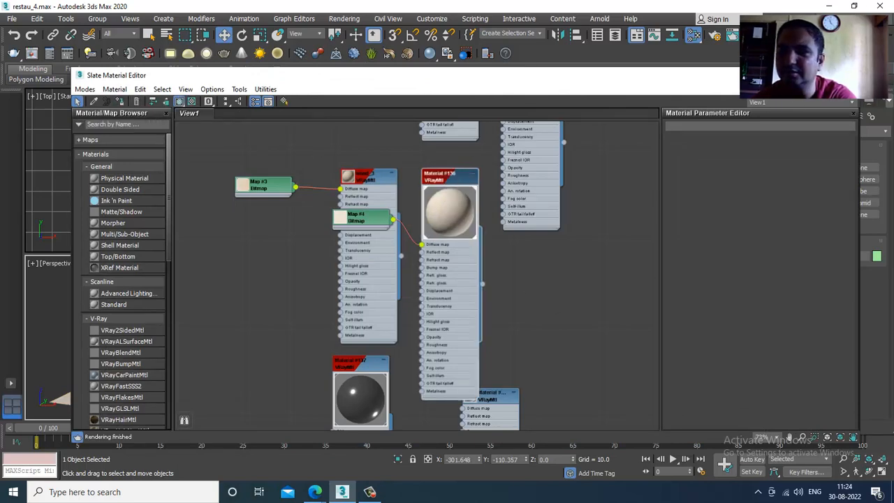
left_click(798, 74)
Stop the V-Ray IPR preview in the camera view and dismiss the V-Ray messages
left_click(647, 335)
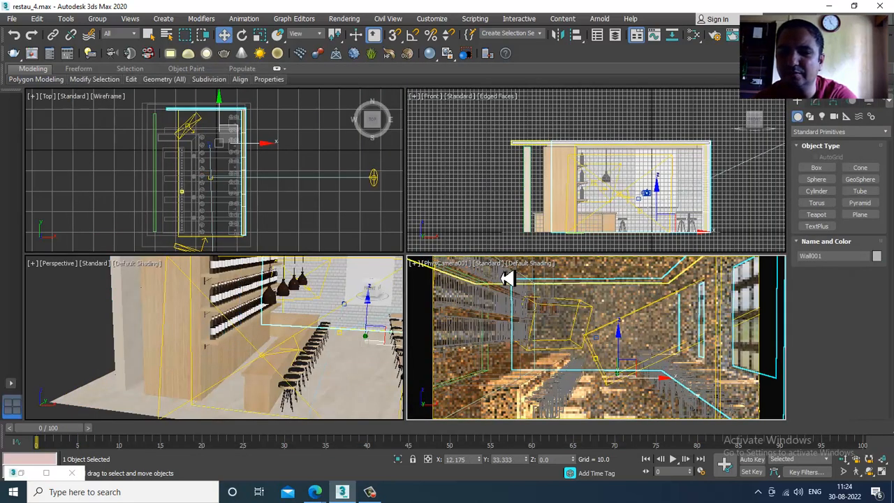
left_click(494, 263)
left_click(529, 287)
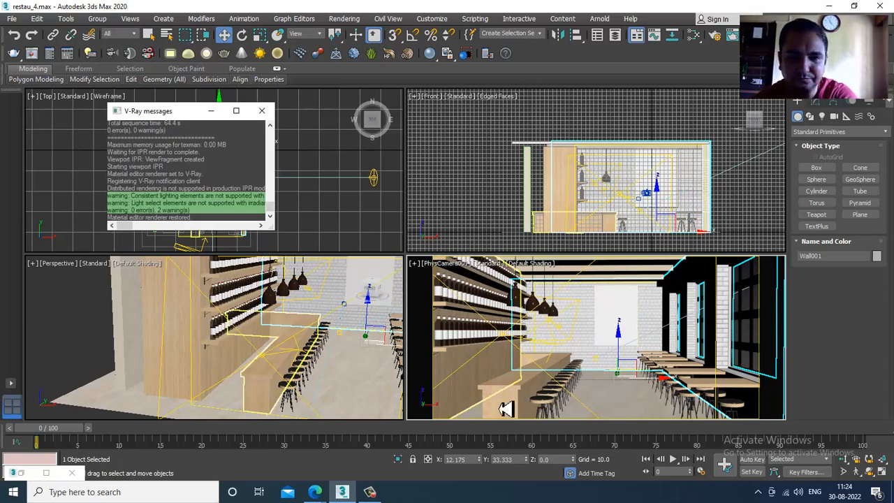
left_click(262, 111)
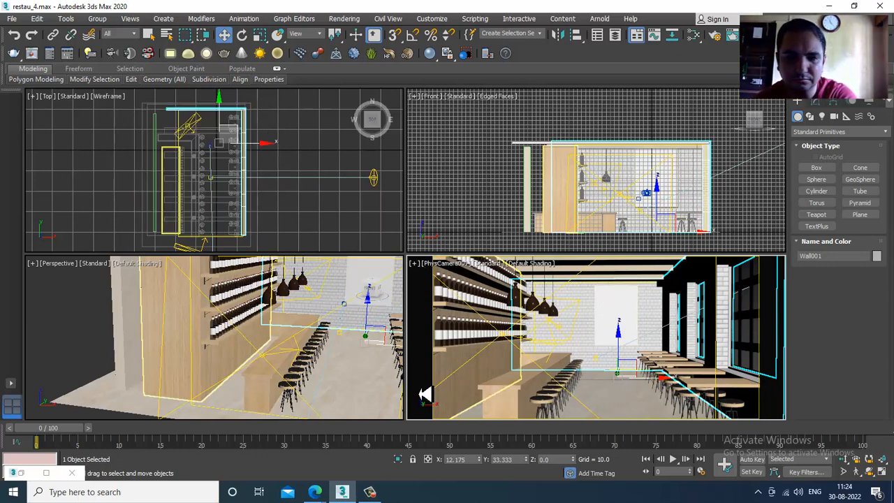
Convert the new box wall behind the bar to an Editable Poly
left_click(71, 339)
key("alt+w")
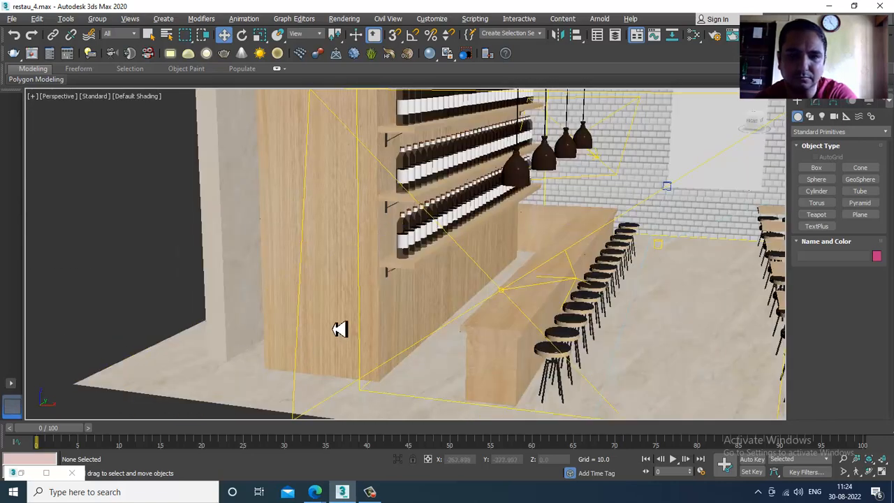
scroll(340, 328, "down", 10)
middle_click_drag(335, 279, 483, 263, "alt")
left_click(466, 259)
scroll(428, 270, "up", 5)
right_click(484, 263)
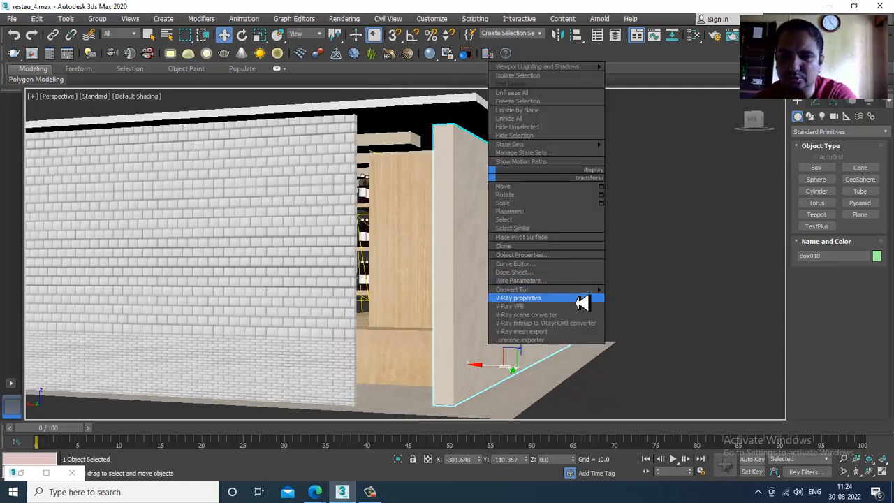
mouse_move(579, 300)
left_click(666, 307)
Raise the new wall's four top vertices to the roof, at a height of about 219
key("1")
scroll(547, 257, "down", 5)
middle_click_drag(547, 258, 552, 266, "alt")
left_click_drag(594, 251, 592, 250)
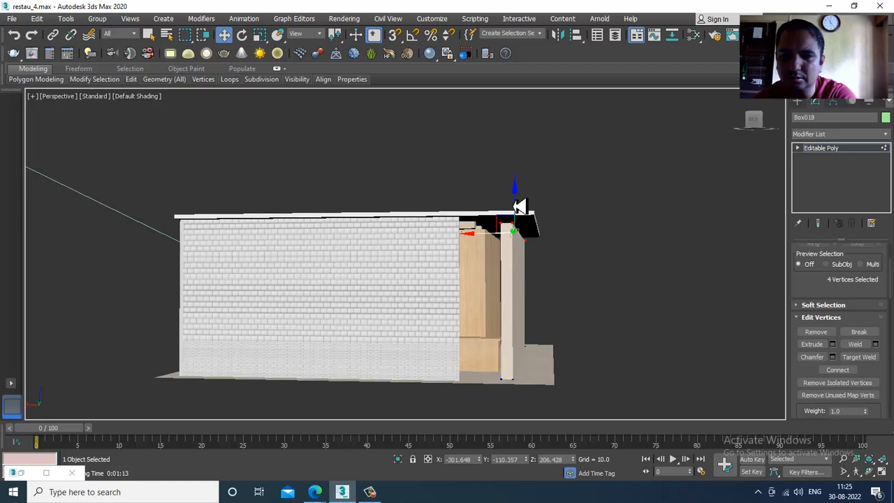
left_click_drag(515, 206, 515, 199)
middle_click_drag(579, 276, 566, 283, "alt")
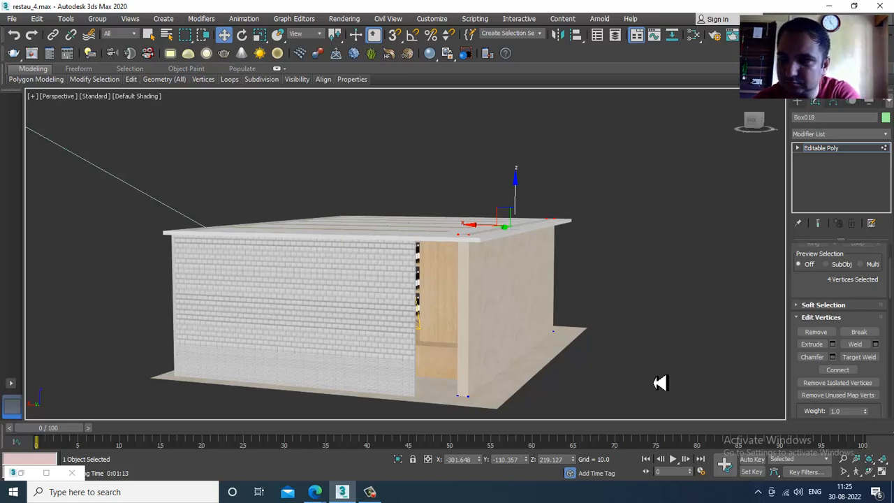
left_click(821, 148)
Extend the brick wall to meet the new side wall by moving its six end vertices to about X -308
left_click(394, 300)
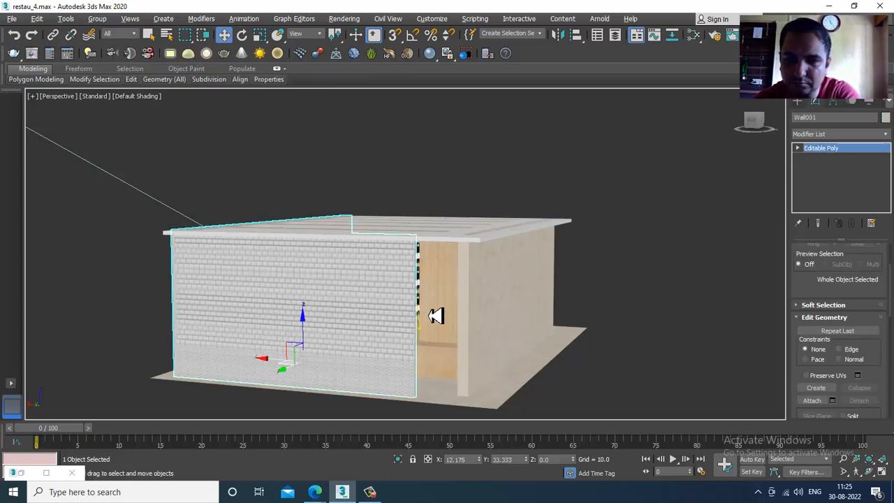
middle_click_drag(428, 314, 508, 319, "alt")
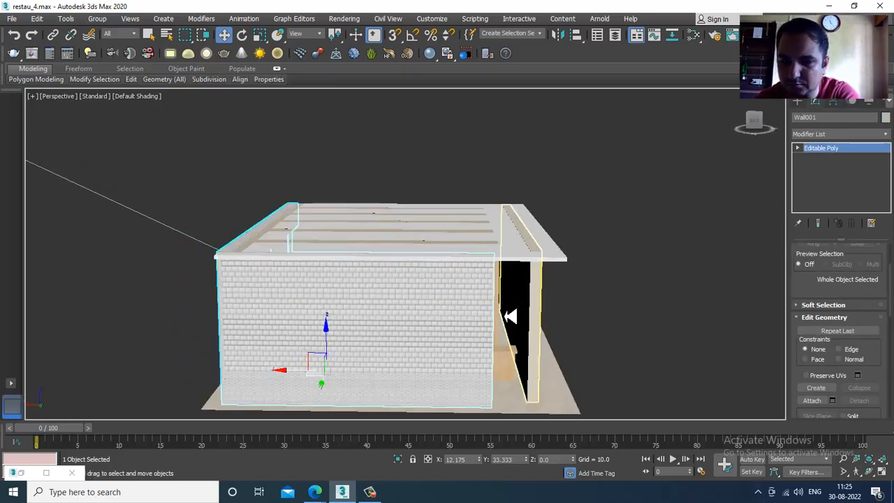
key("1")
left_click_drag(450, 219, 584, 479)
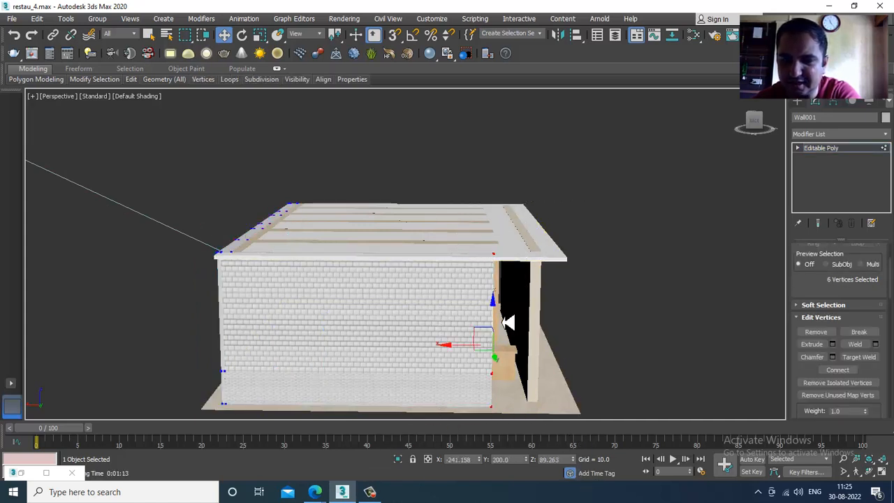
left_click_drag(461, 352, 511, 349)
middle_click_drag(638, 328, 631, 278, "alt")
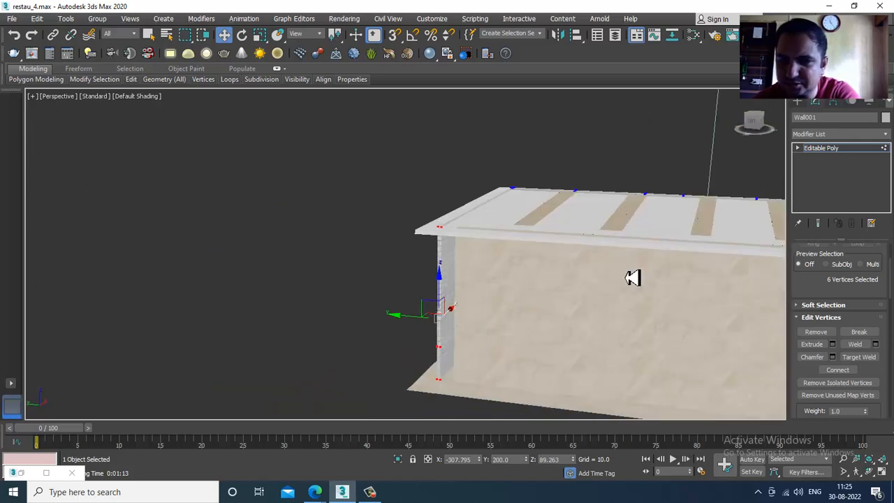
left_click(856, 151)
Extend the new side wall to the brick wall by moving its four end vertices to about Y 202.5
left_click(517, 319)
key("1")
left_click_drag(391, 167, 463, 305)
middle_click_drag(462, 305, 430, 322, "alt")
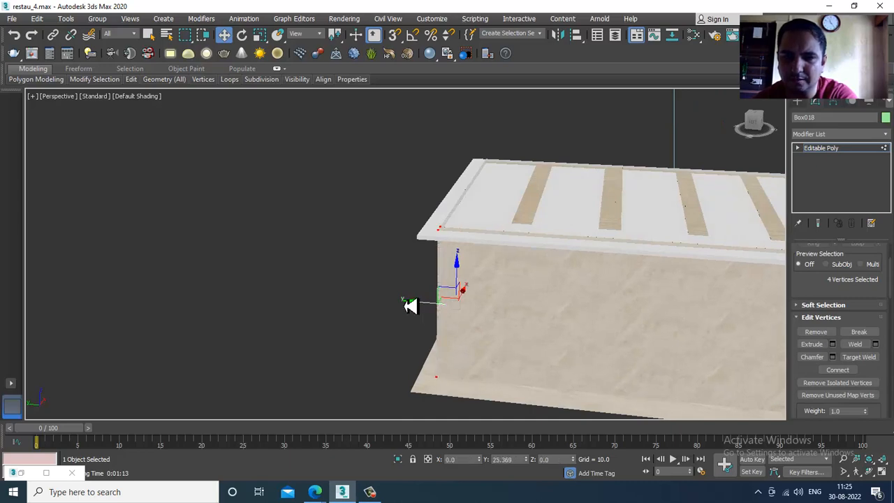
scroll(602, 331, "down", 8)
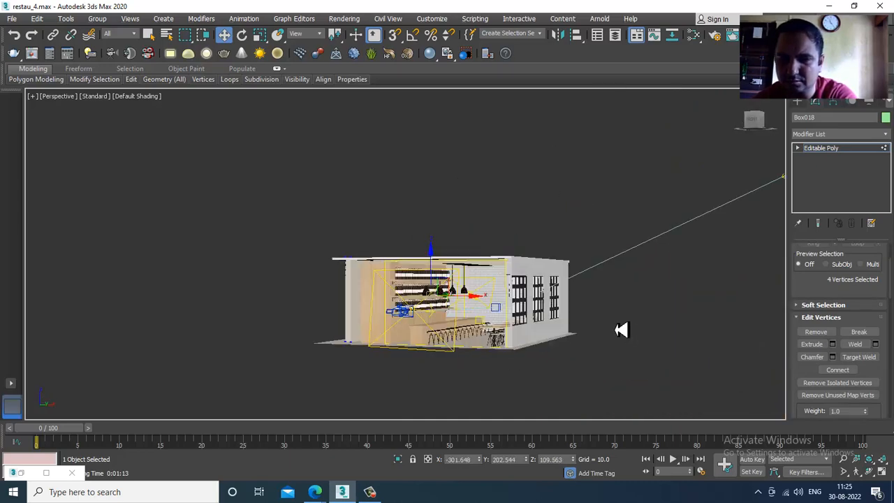
Restart the V-Ray IPR preview in the camera view to check the lighting with the room enclosed
key("alt+w")
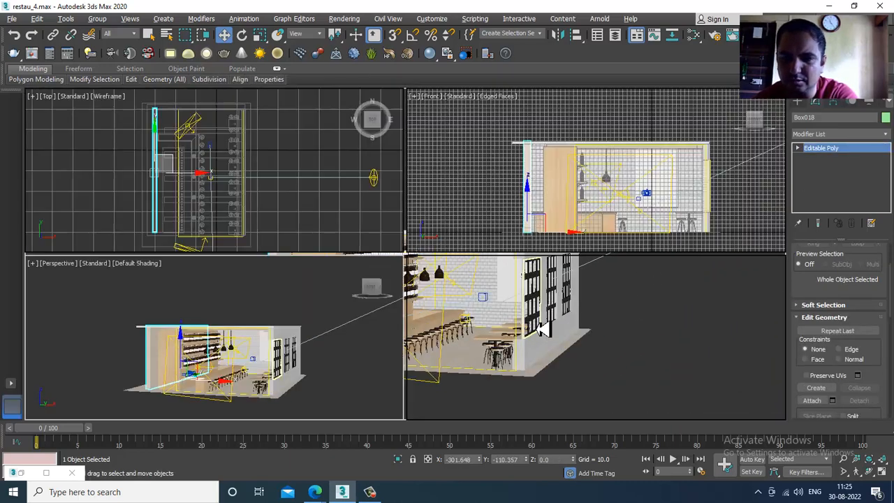
left_click(558, 343)
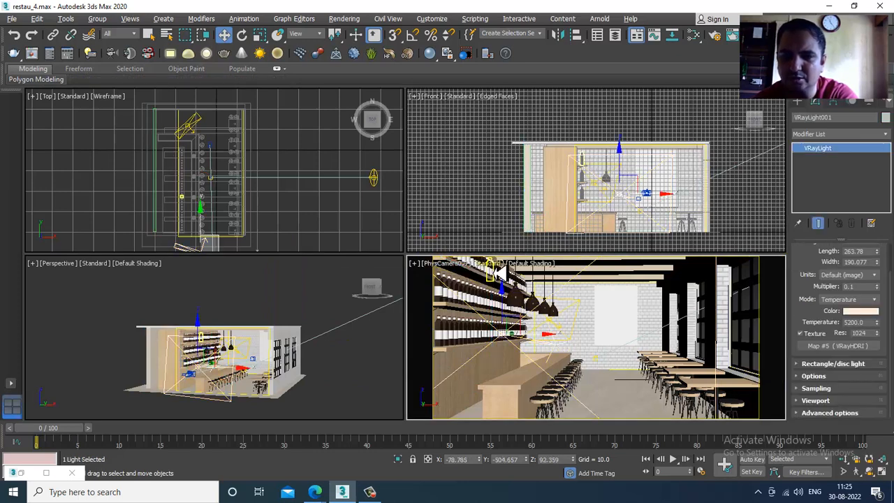
left_click(490, 263)
left_click(552, 287)
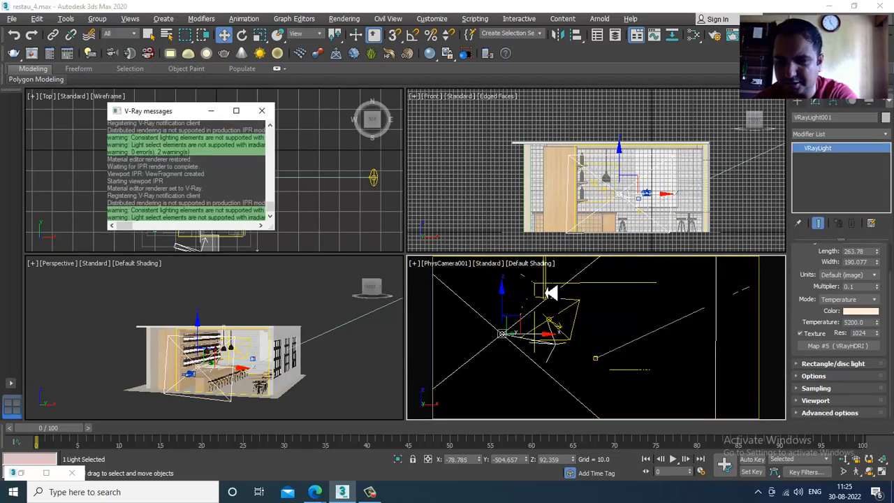
left_click(261, 111)
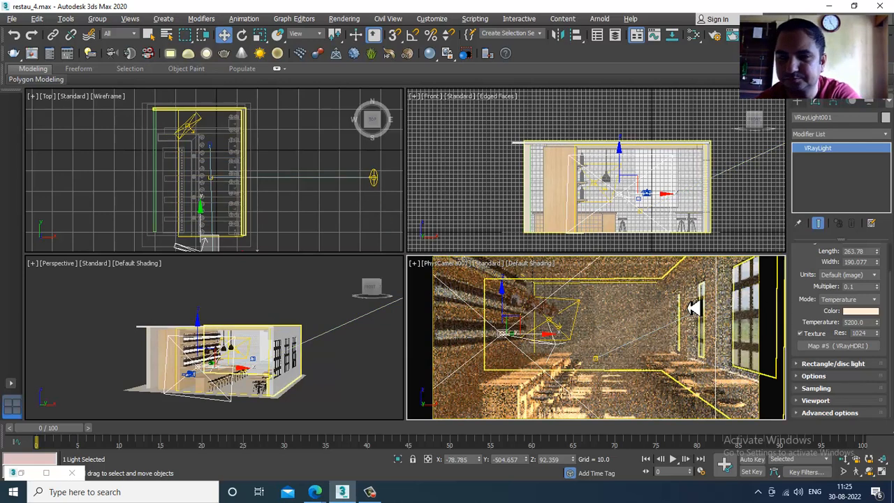
Turn off the V-Ray IPR preview in the camera view and close the V-Ray messages window
left_click(491, 265)
left_click(521, 289)
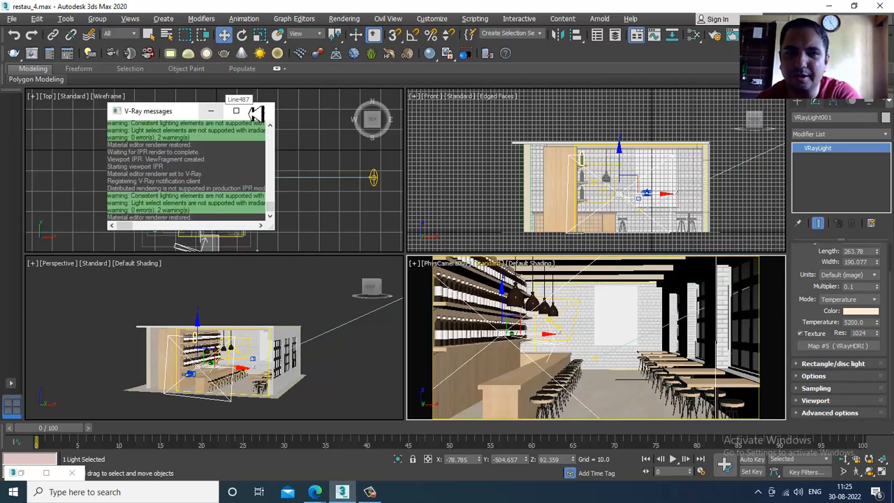
left_click(261, 112)
Open the render settings and switch V-Ray's Global switches to Expert mode
left_click(344, 18)
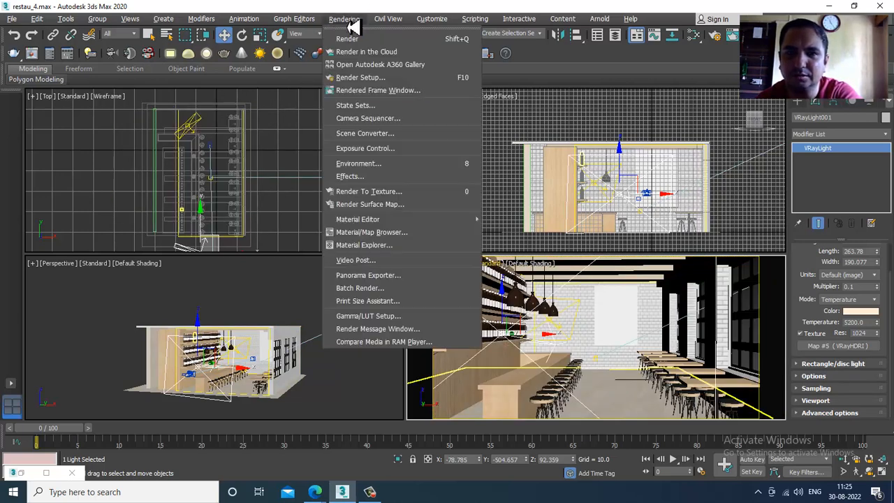
left_click(395, 90)
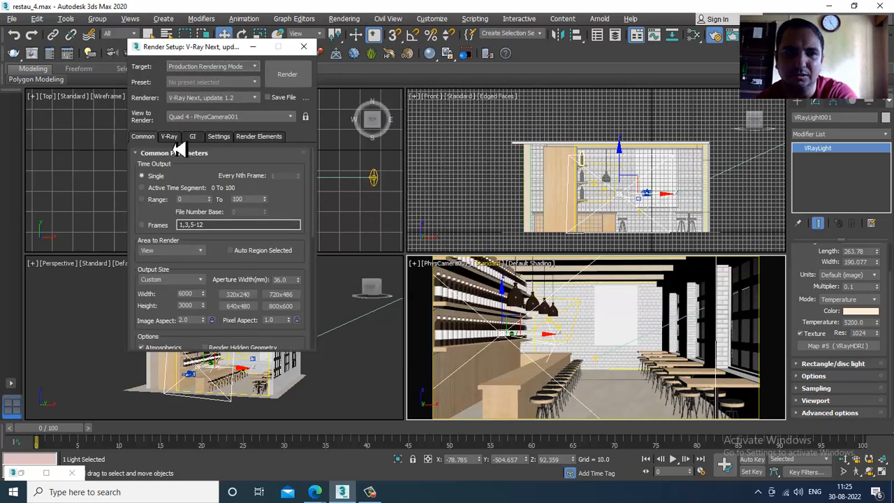
left_click(172, 138)
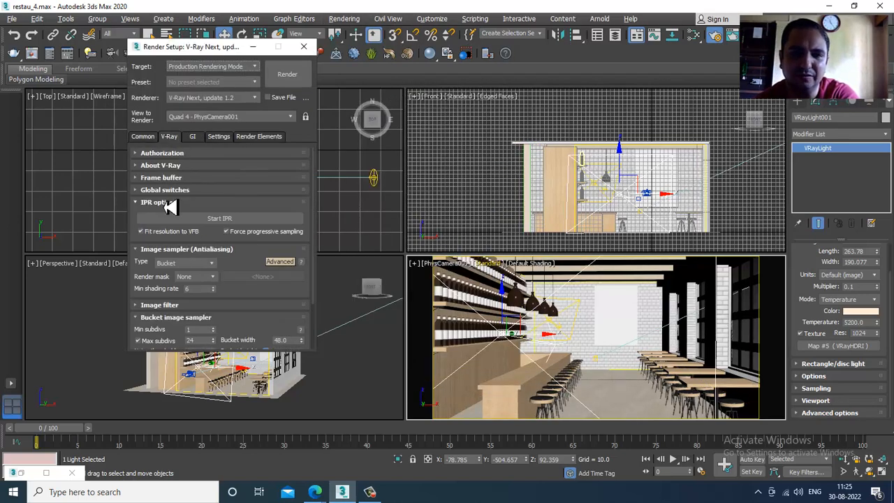
left_click(166, 190)
left_click(279, 204)
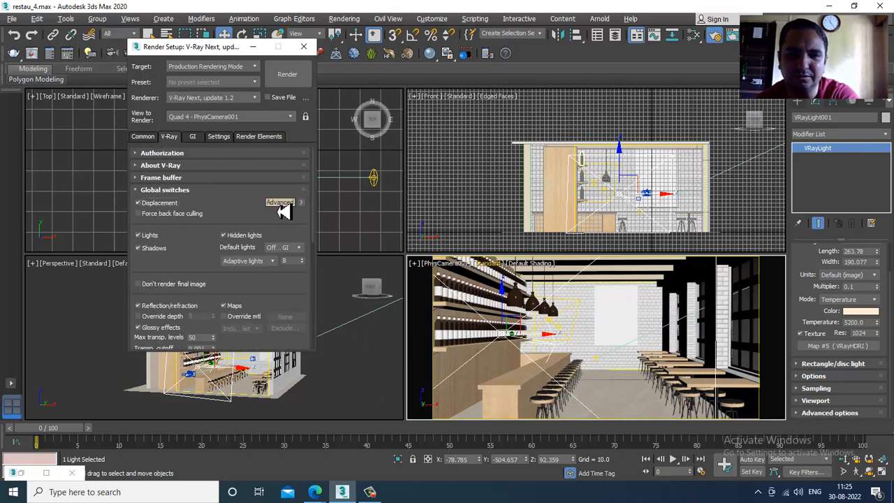
left_click(276, 202)
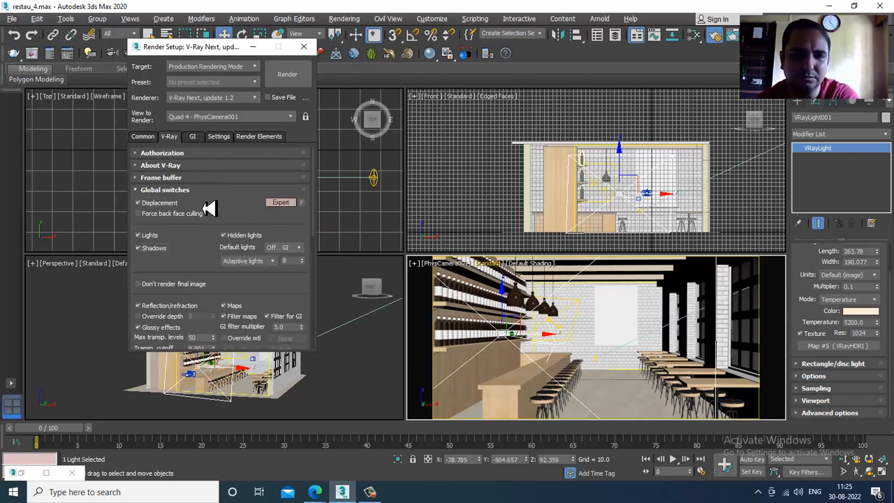
Review the remaining Global switches, the image sampler settings and the available image filter types
left_click_drag(213, 229, 222, 41)
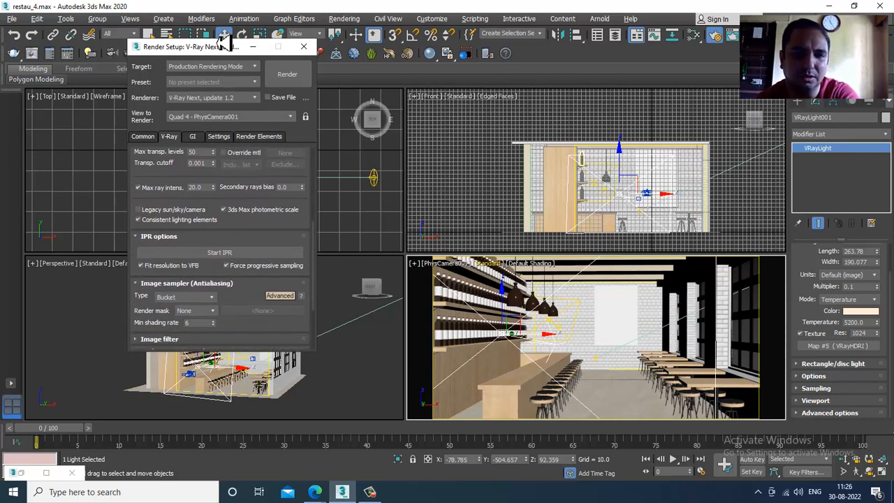
left_click_drag(220, 240, 219, 154)
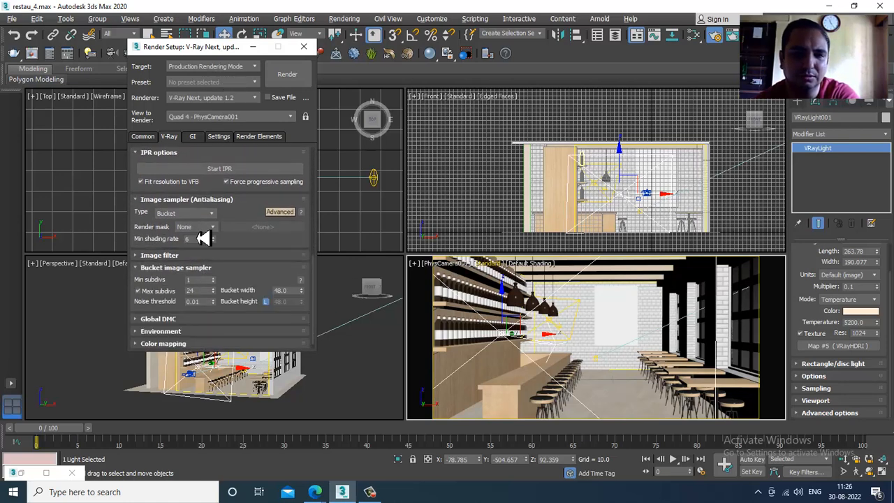
left_click(201, 224)
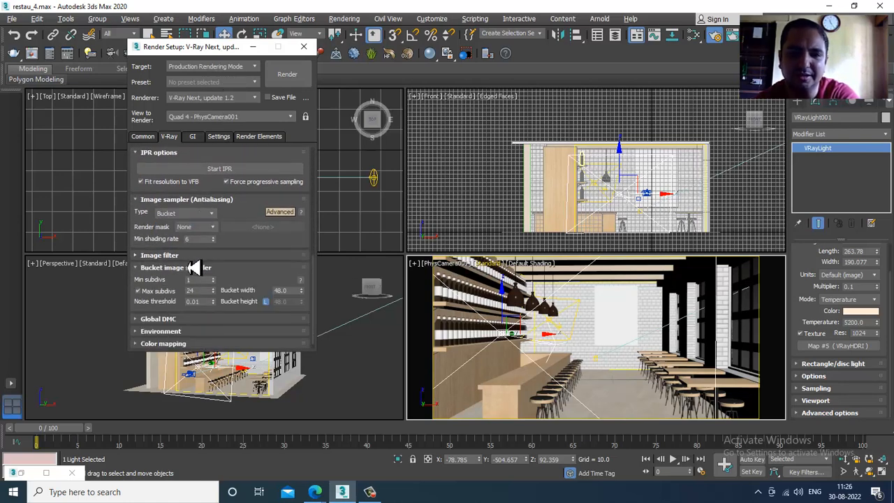
left_click(190, 257)
left_click(246, 270)
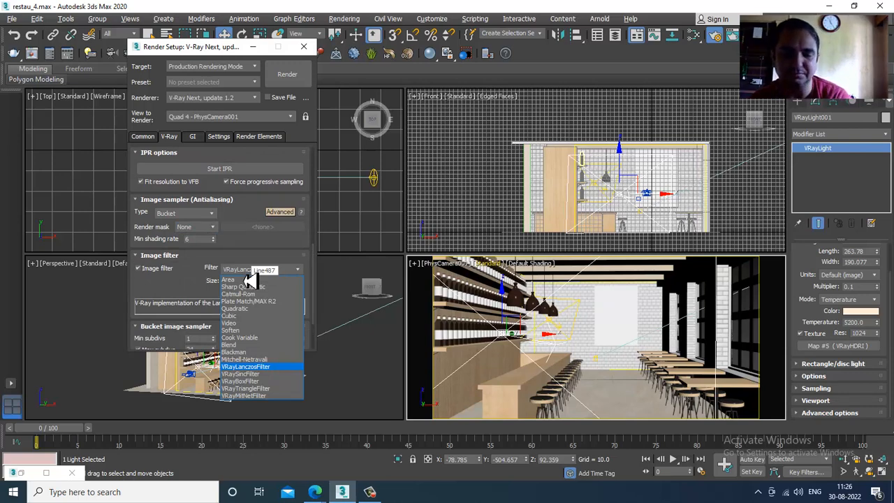
left_click(187, 291)
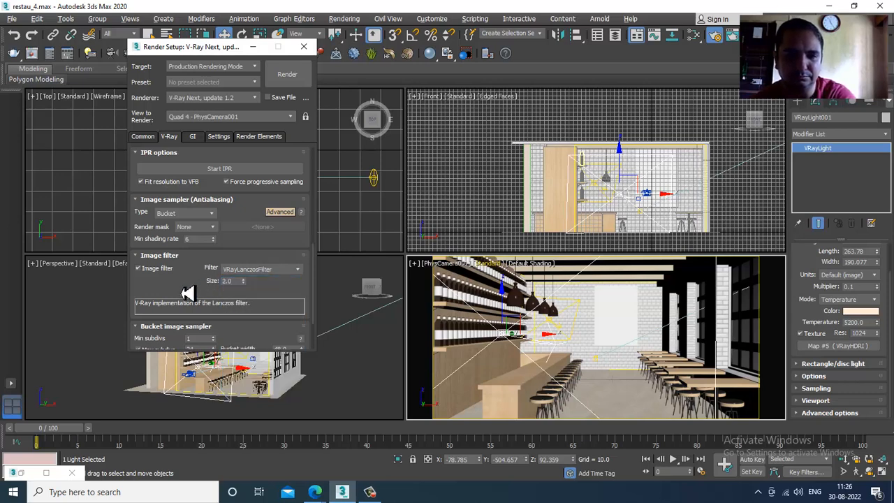
left_click_drag(201, 283, 213, 213)
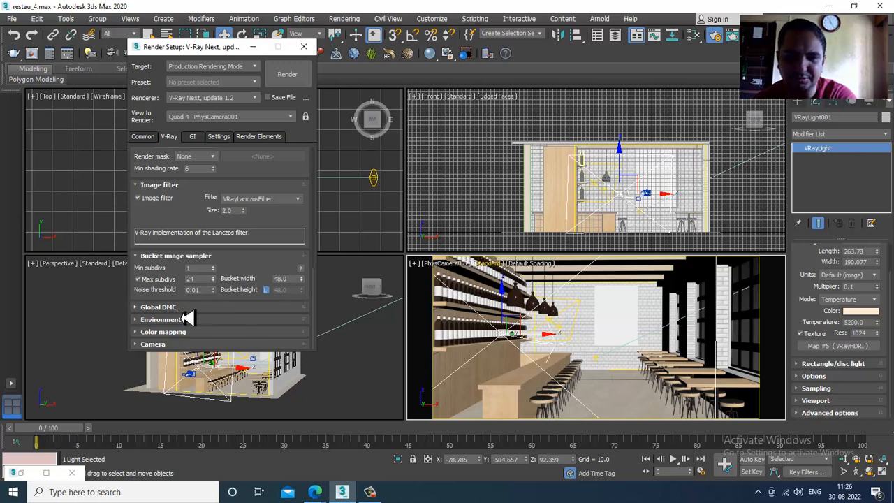
Check the Global DMC and GI environment settings and keep Linear multiply as the color mapping type
left_click(174, 309)
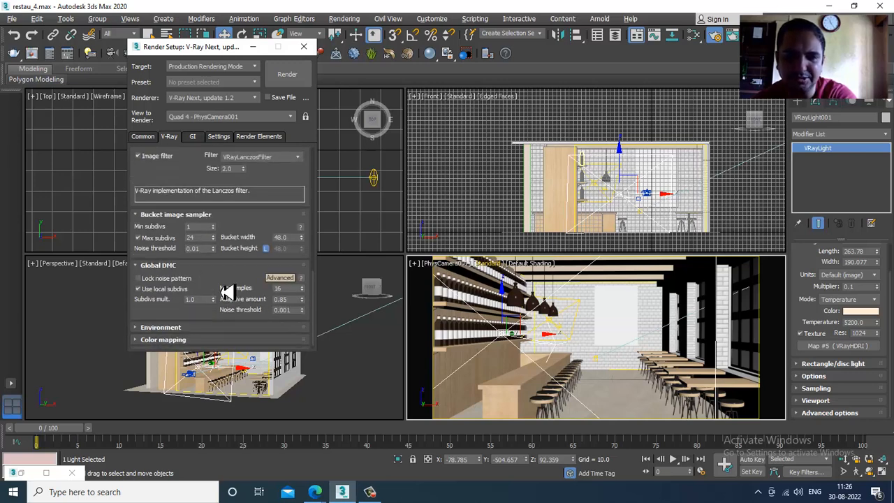
left_click_drag(227, 293, 228, 258)
left_click(199, 319)
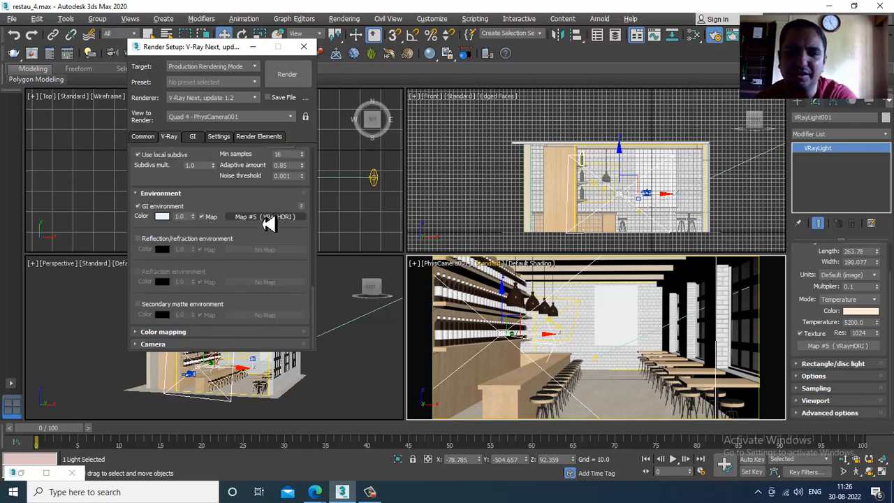
left_click(199, 332)
left_click(199, 264)
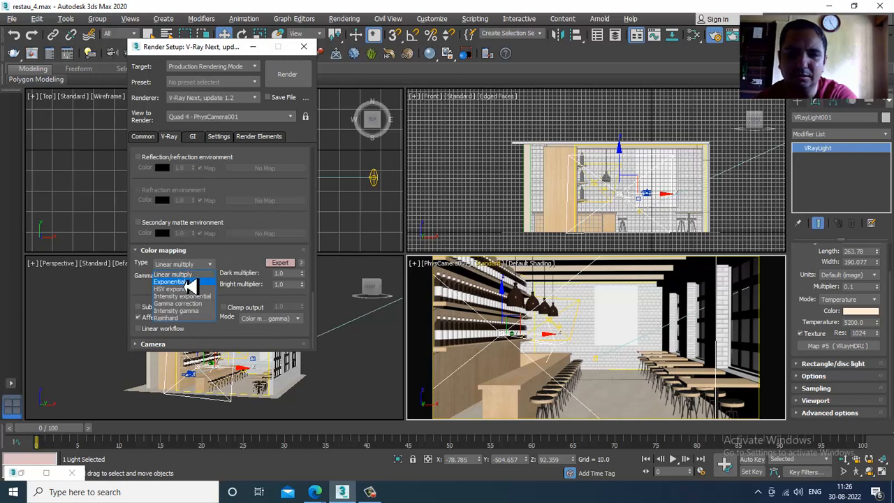
left_click(189, 276)
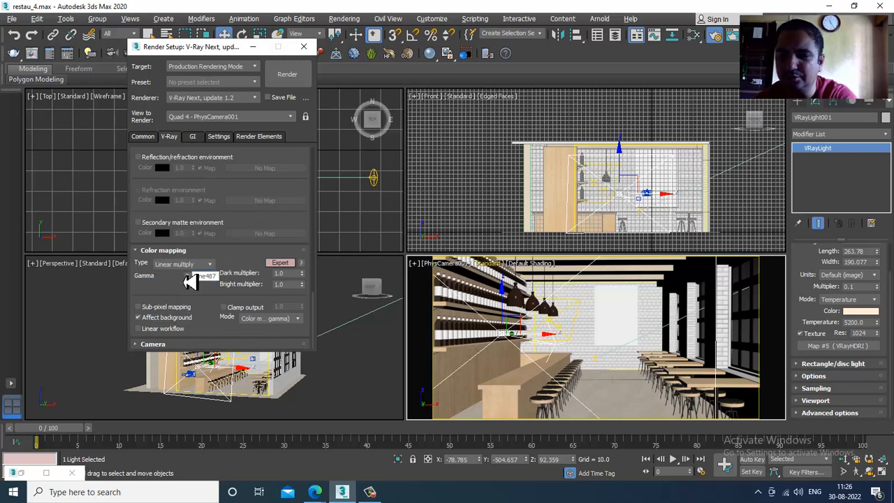
Start the V-Ray IPR preview in the camera view and close the V-Ray messages window
left_click(497, 263)
left_click(522, 283)
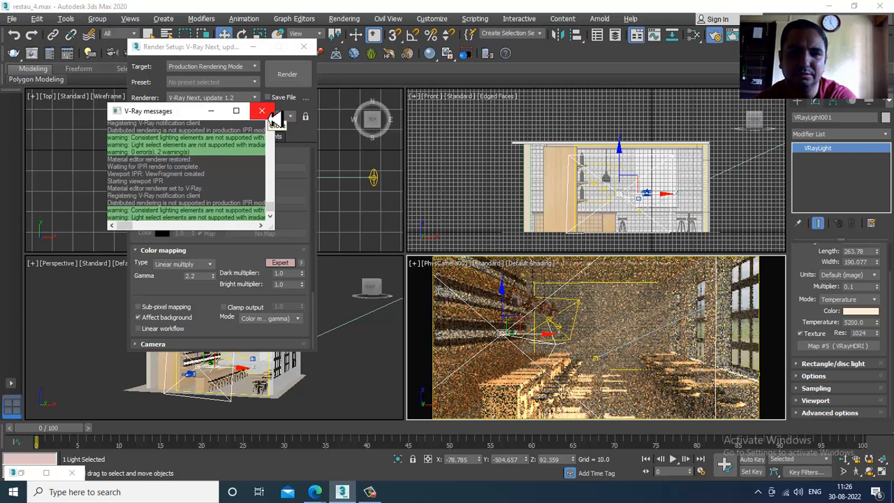
left_click(262, 111)
Review the global illumination engines and the irradiance map and light cache settings
left_click(193, 136)
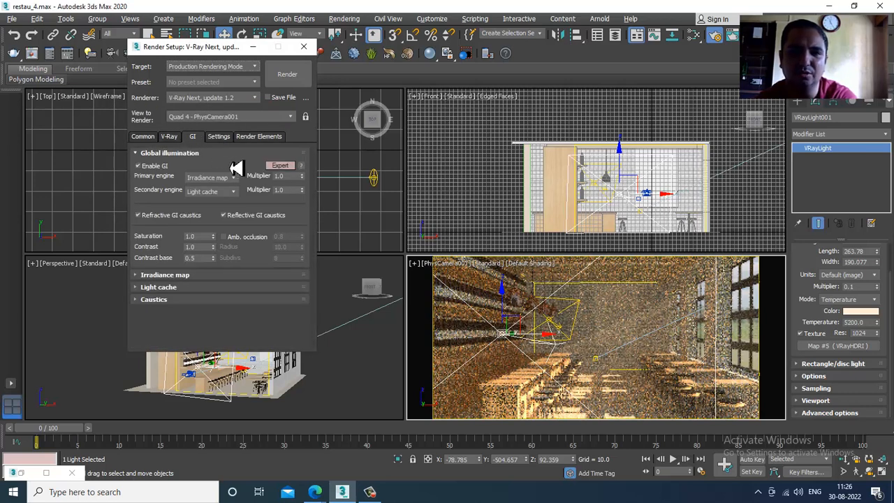
left_click(229, 181)
left_click(229, 182)
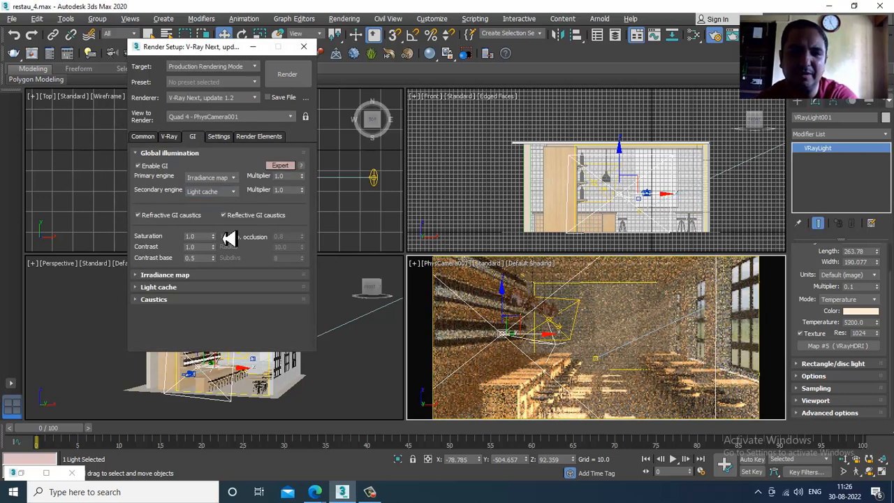
left_click(198, 276)
left_click_drag(194, 296, 219, 240)
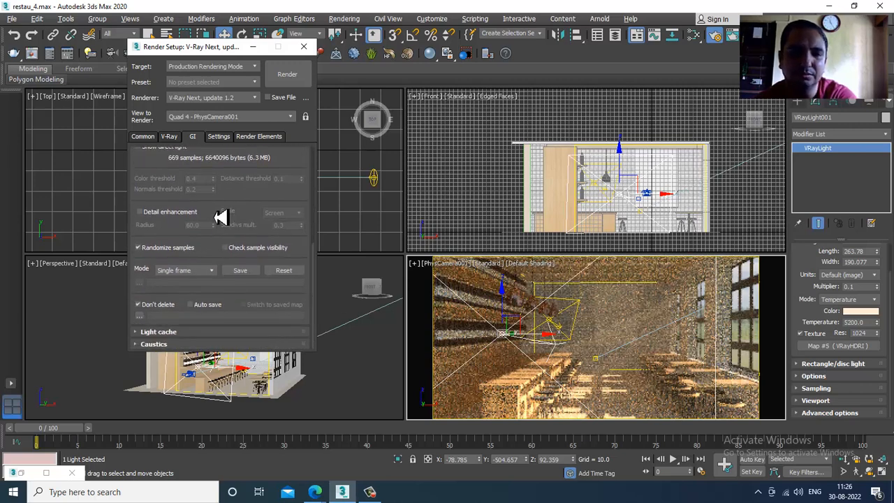
left_click(195, 333)
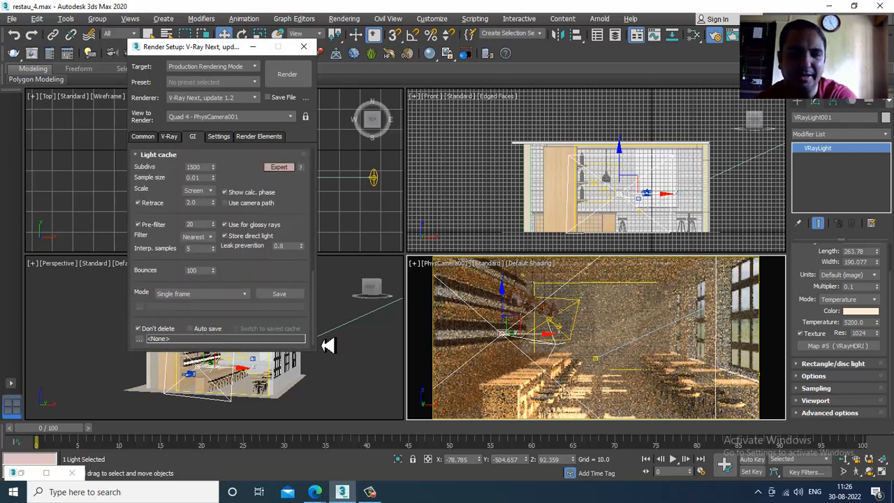
left_click_drag(236, 326, 238, 294)
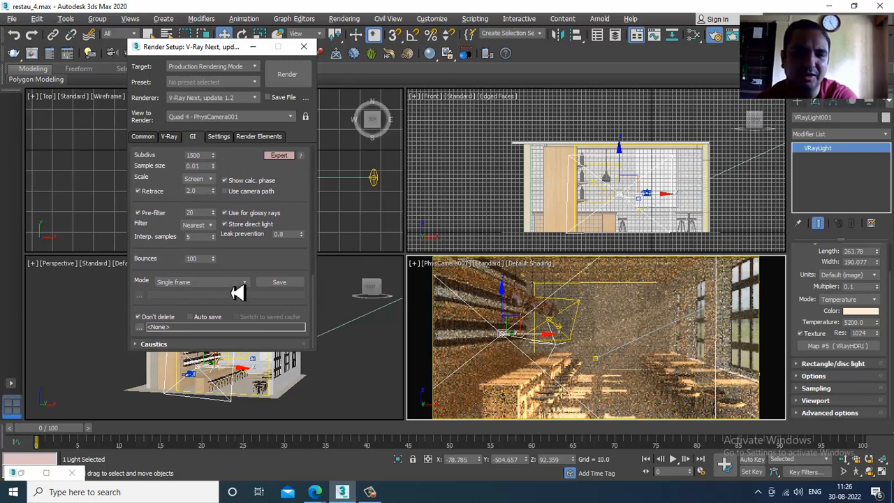
Enable caustics in the V-Ray global illumination settings
left_click(174, 348)
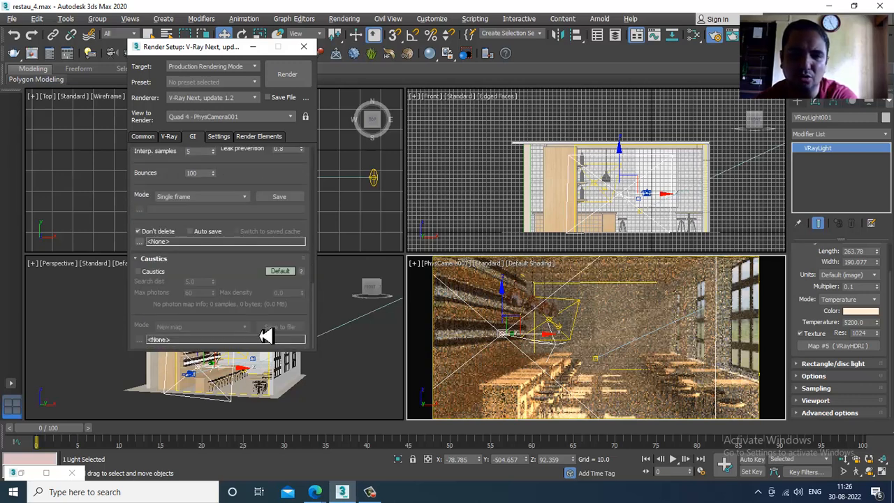
left_click(144, 273)
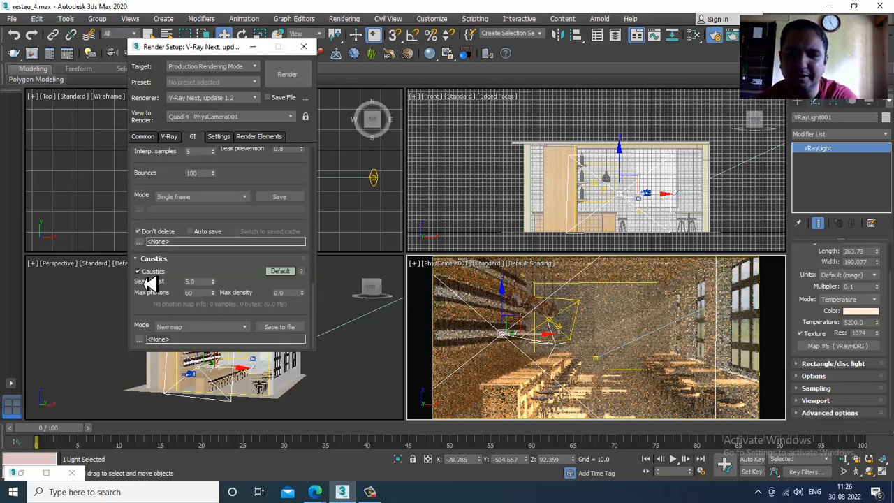
scroll(219, 279, "up", 4)
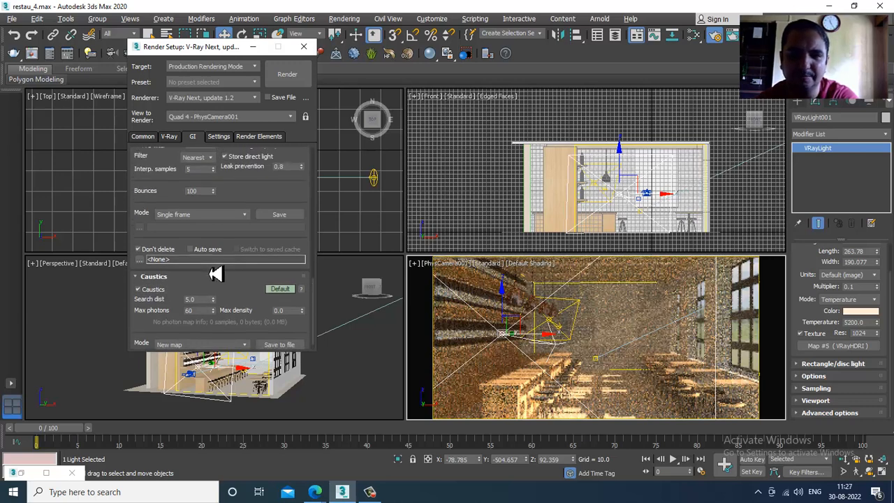
Set the V-Ray system's dynamic memory limit to 6000 MB and check the remaining system settings
left_click(223, 139)
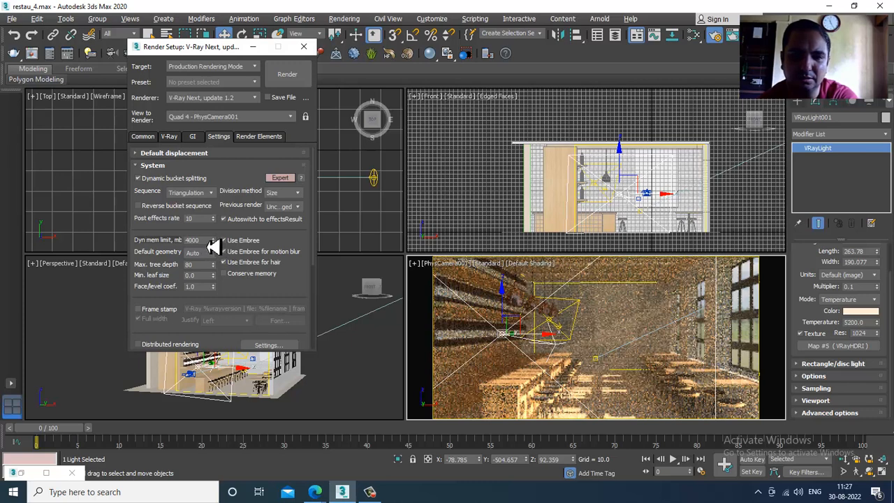
left_click_drag(204, 242, 169, 245)
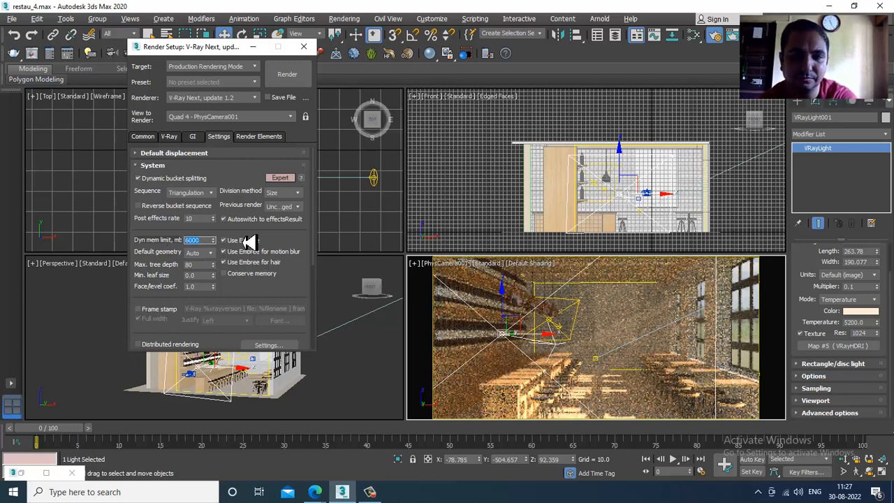
left_click_drag(250, 243, 280, 44)
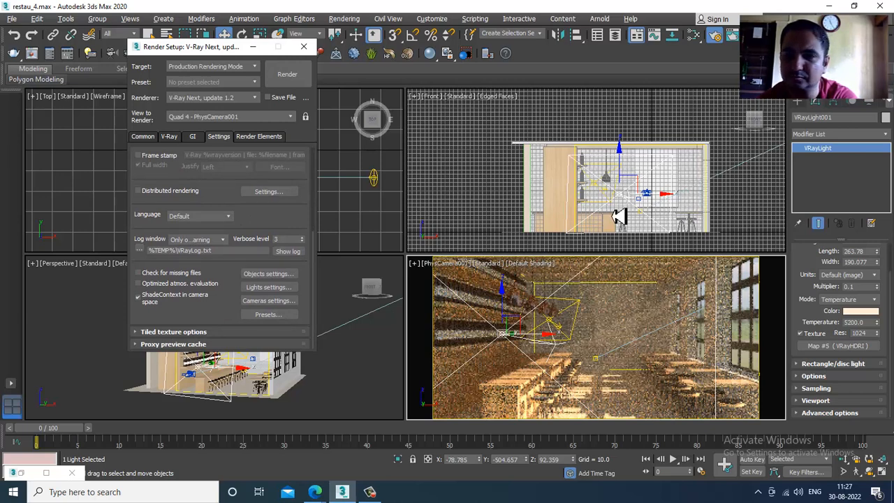
Turn off the V-Ray IPR preview in the camera view and close the render settings and V-Ray messages windows
left_click(600, 310)
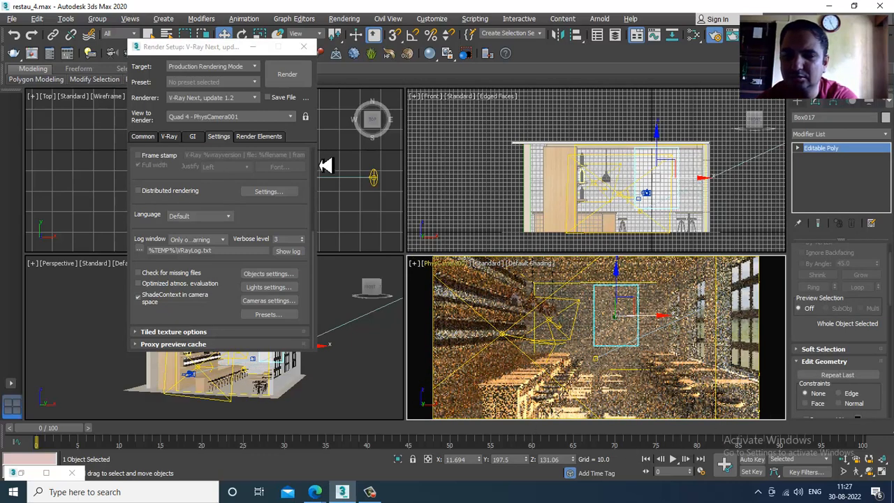
left_click(497, 267)
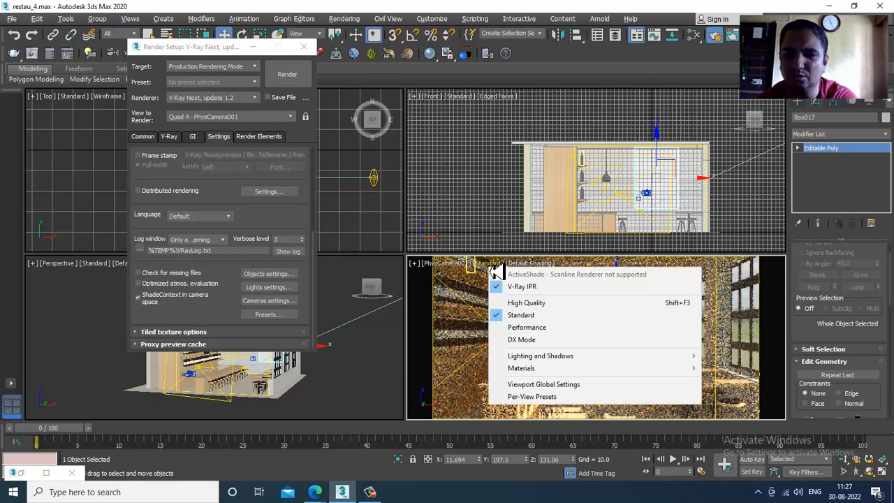
left_click(515, 291)
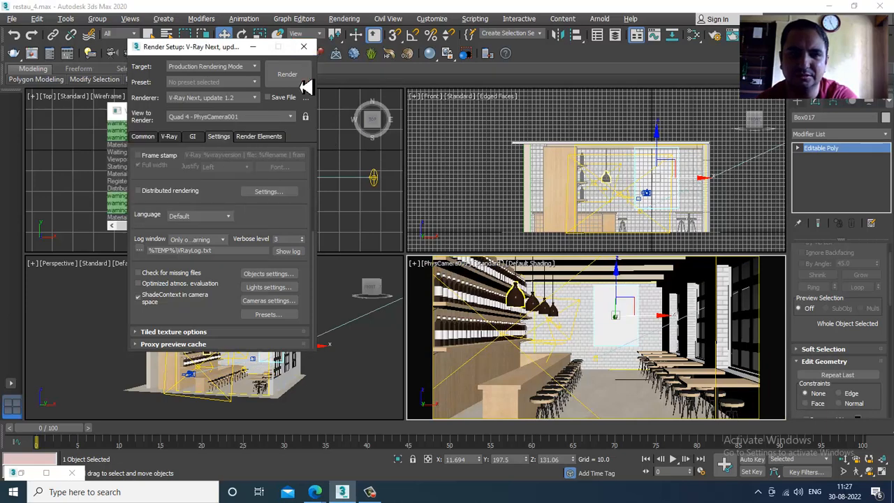
left_click(304, 46)
left_click(267, 111)
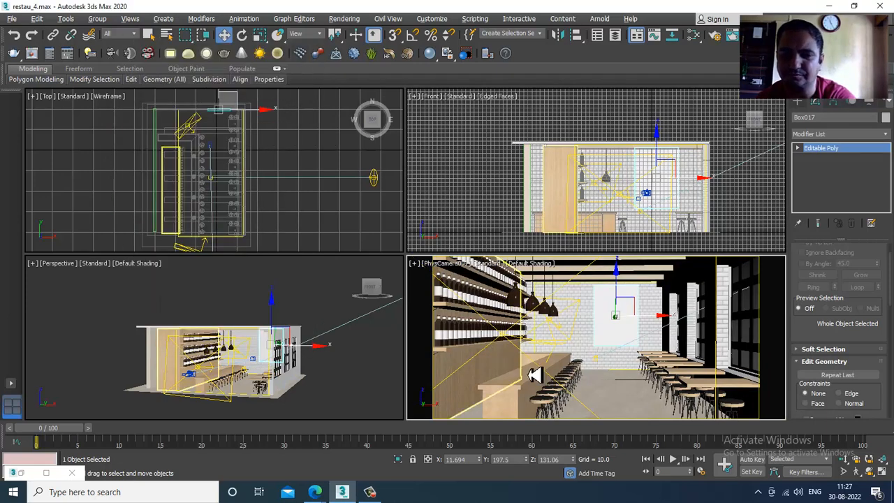
Maximize the perspective view and select the large V-Ray plane light at the room's open front
left_click(396, 361)
key("alt+w")
middle_click_drag(571, 275, 650, 299, "alt")
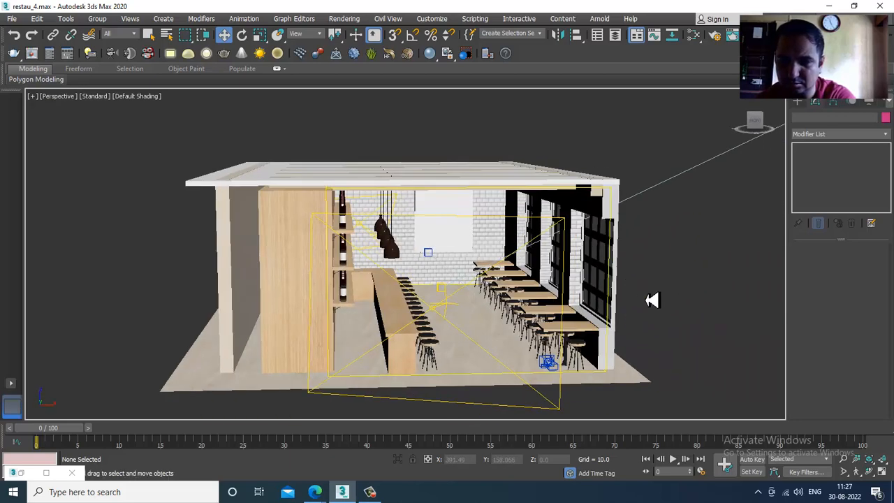
left_click(560, 406)
middle_click_drag(567, 395, 569, 369, "alt")
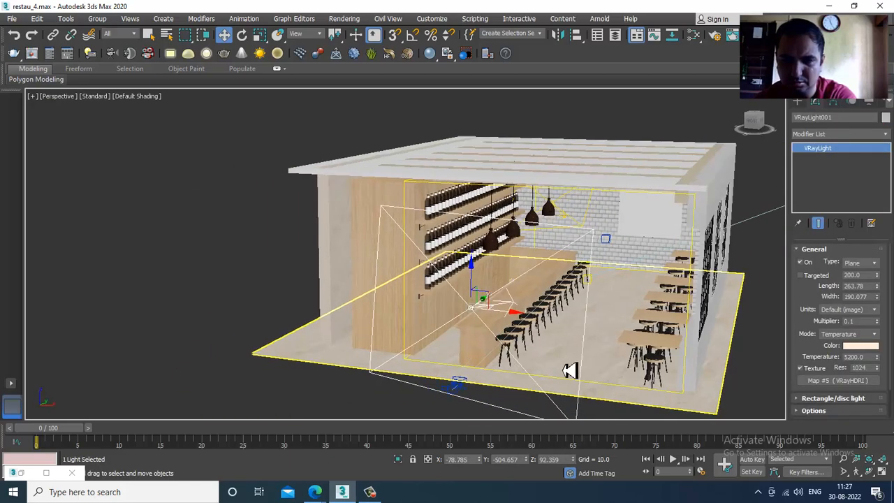
Set the smaller V-Ray plane light beside the pendant lamps to a 0.08 multiplier and a texture resolution of 1024
scroll(569, 369, "up", 4)
scroll(541, 303, "down", 2)
middle_click_drag(522, 285, 479, 230, "alt")
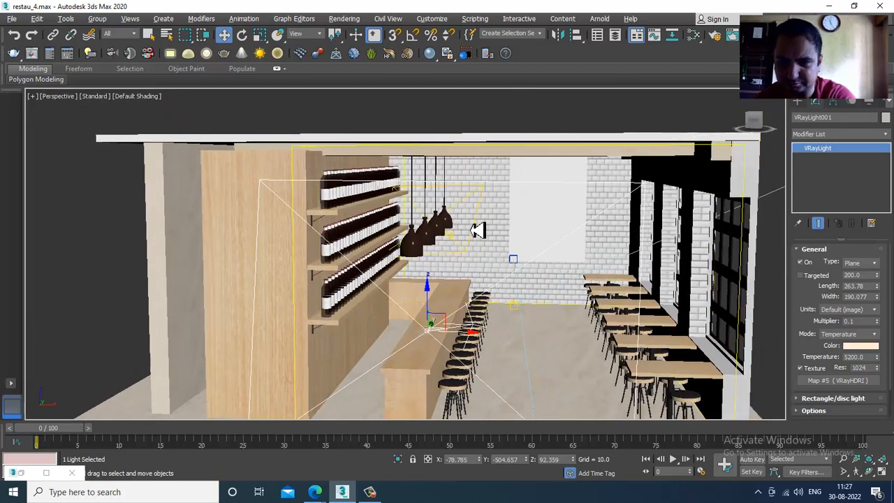
scroll(479, 230, "down", 2)
left_click(498, 196)
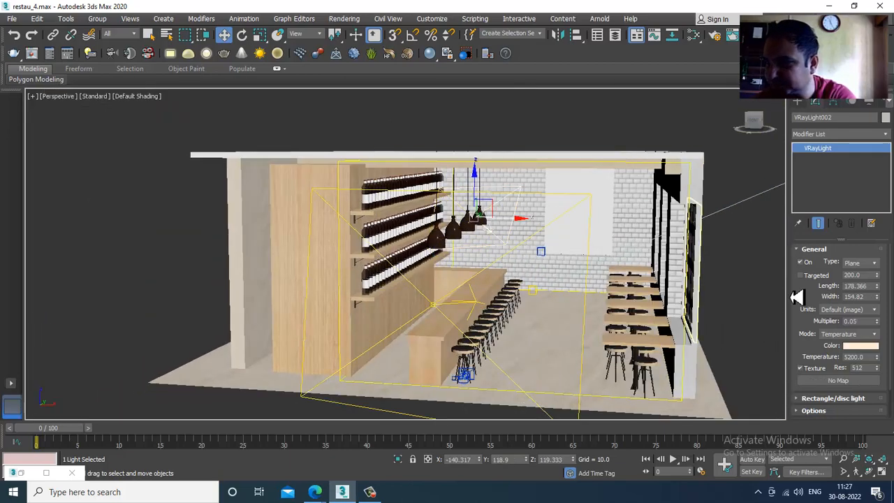
left_click_drag(864, 322, 810, 323)
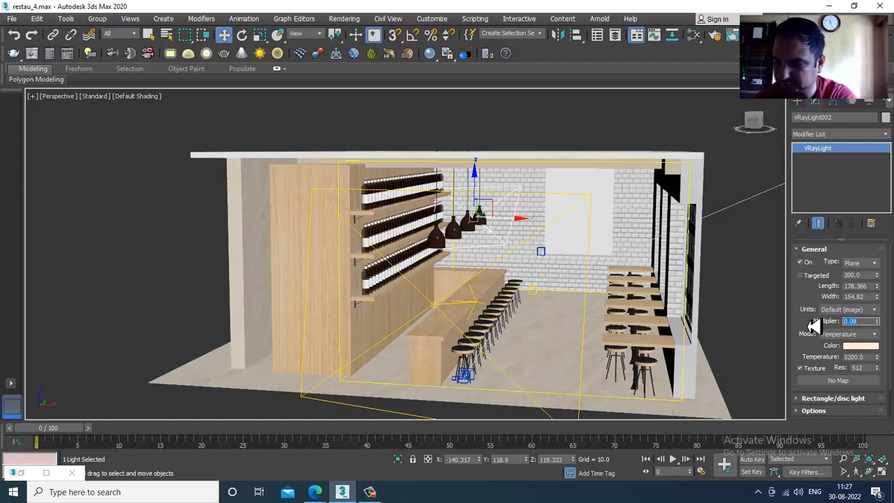
key("shift+q")
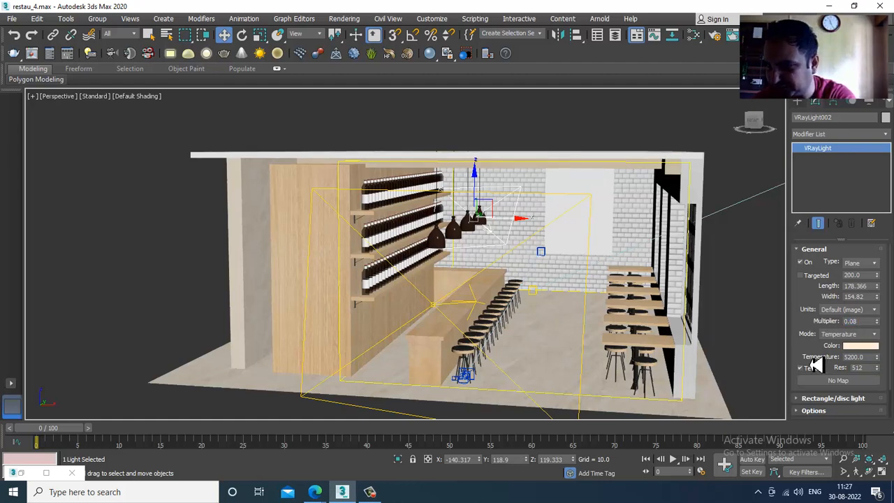
scroll(814, 360, "down", 2)
left_click_drag(866, 335, 805, 340)
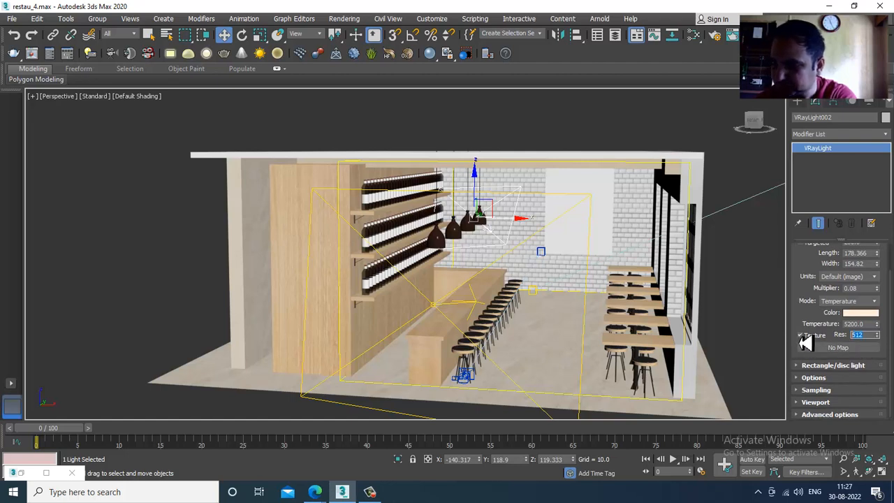
type("1024")
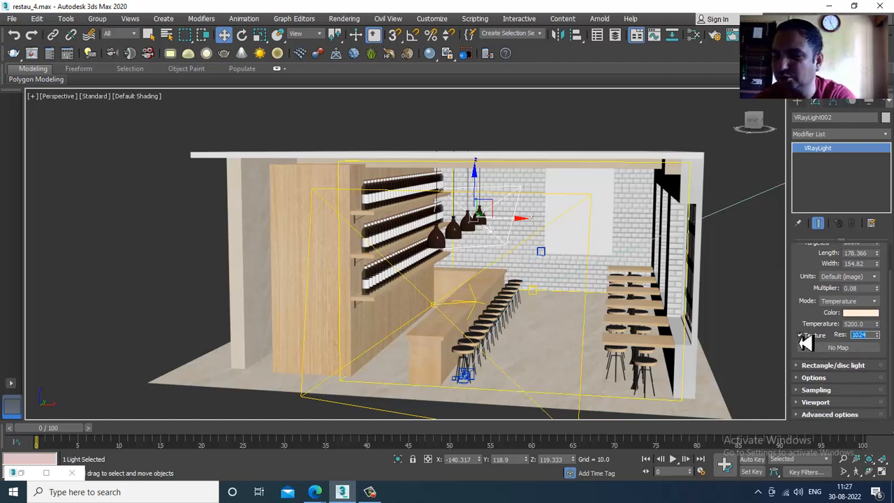
Enable Cast shadows on the large plane light at the room's open front and set its multiplier to 0.2
left_click(818, 379)
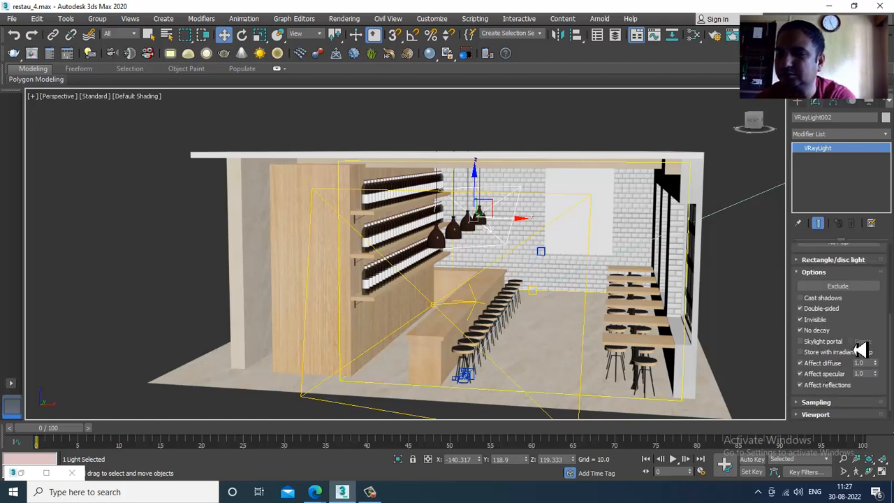
scroll(861, 345, "down", 1)
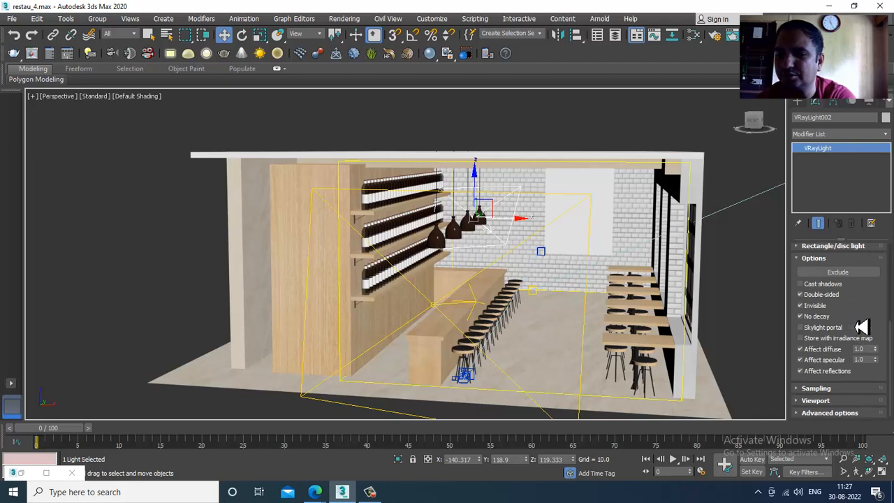
left_click(357, 414)
left_click(815, 284)
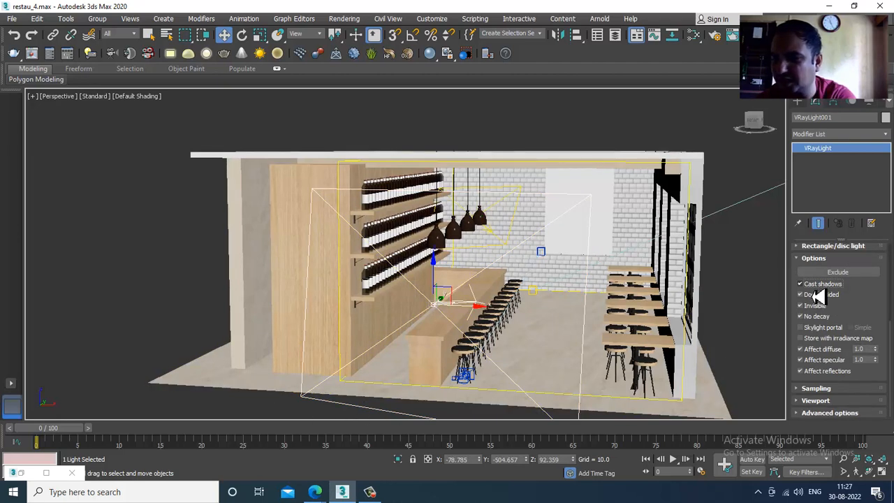
left_click_drag(861, 284, 870, 374)
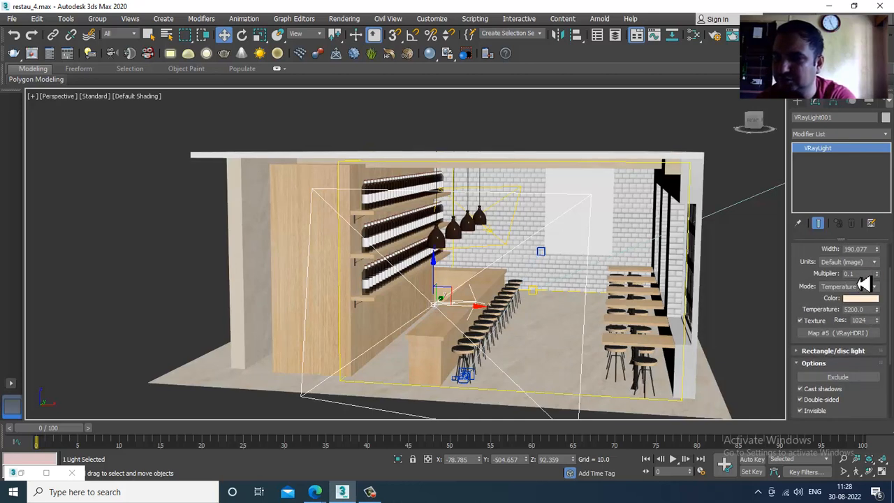
double_click(853, 274)
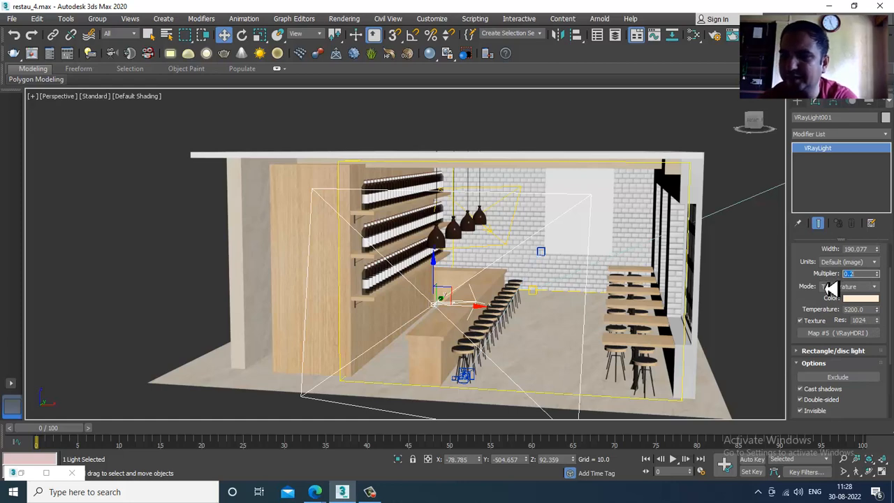
Render the maximized camera view and check the progress of the image in the V-Ray frame buffer
left_click(637, 259)
key("alt+w")
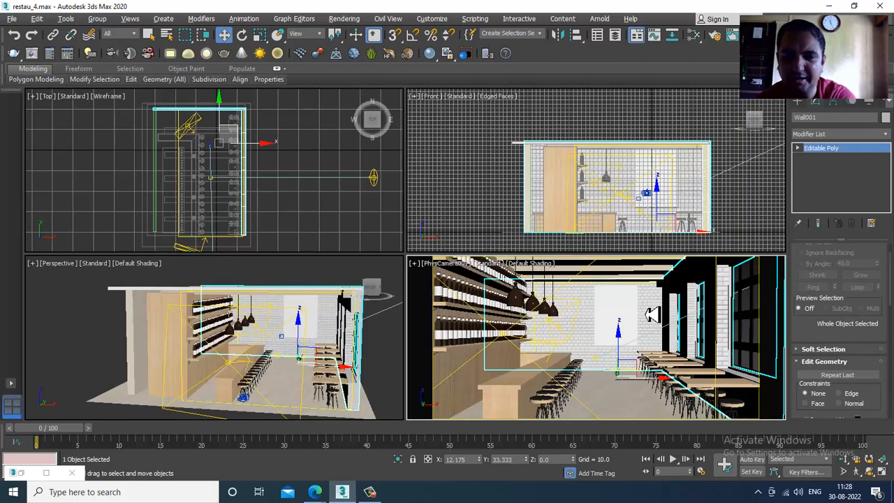
key("alt+w")
key("shift+q")
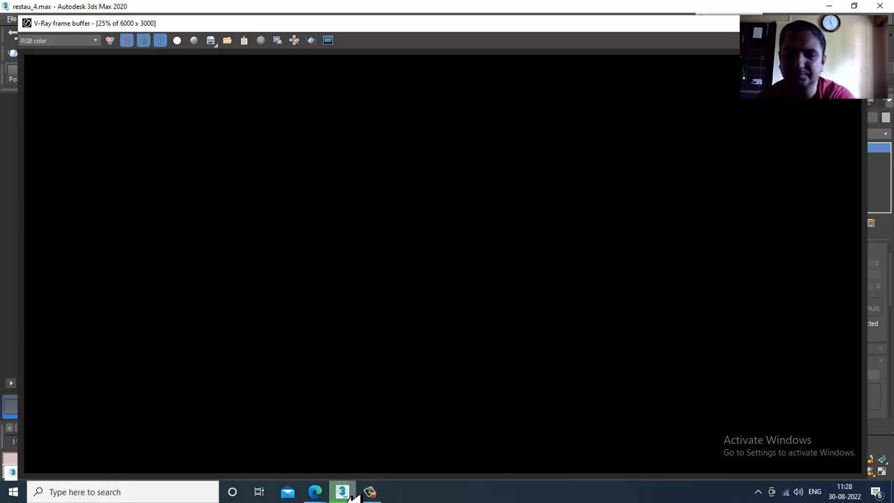
left_click(369, 492)
left_click(369, 492)
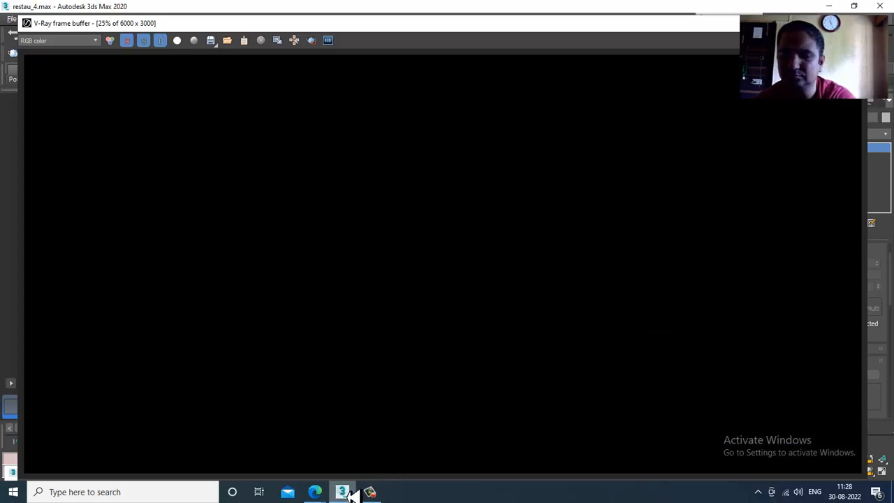
mouse_move(351, 495)
scroll(585, 307, "down", 1)
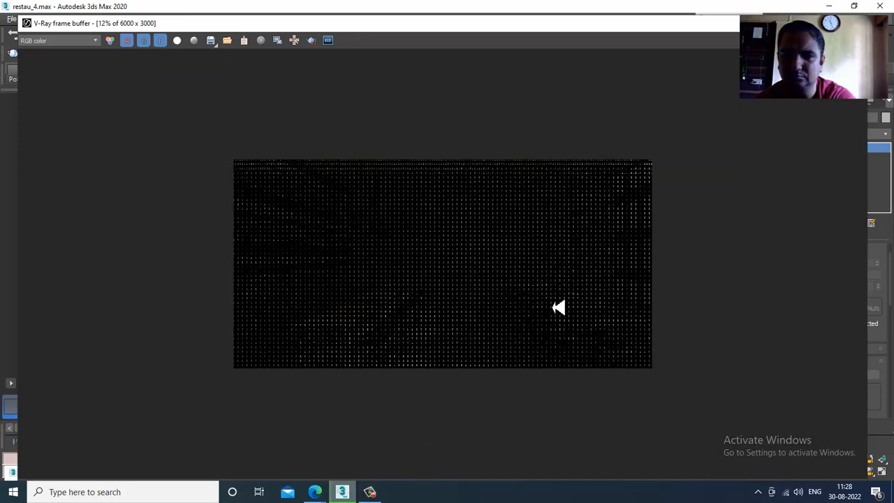
scroll(551, 308, "up", 1)
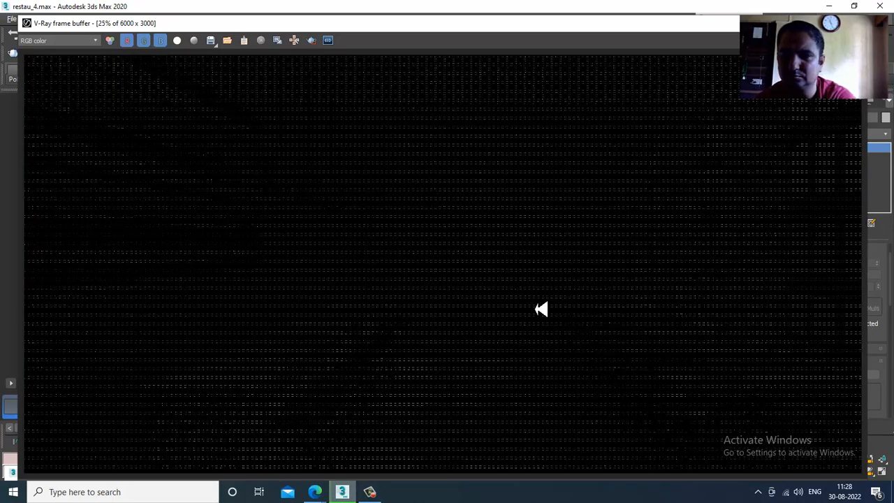
scroll(541, 310, "down", 1)
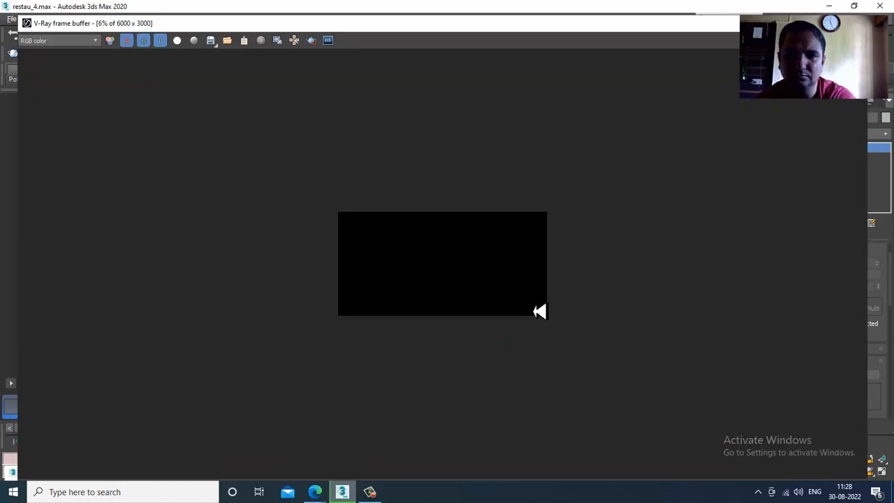
scroll(540, 311, "up", 1)
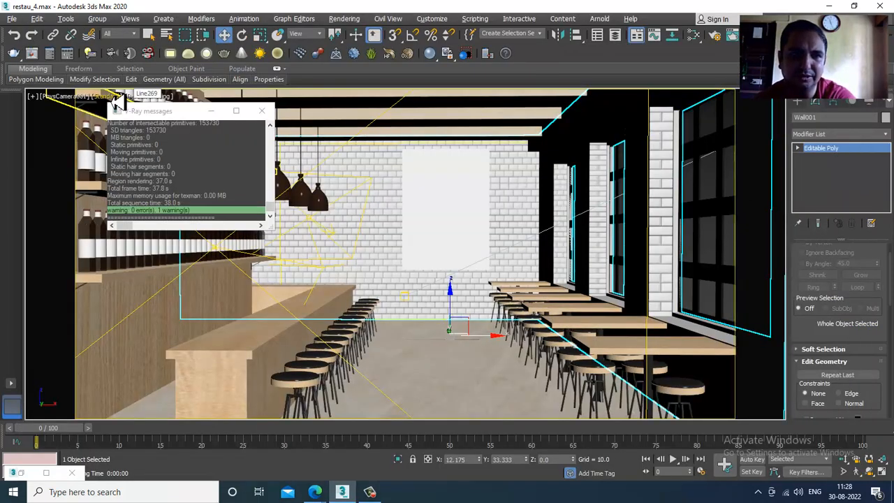
Start the V-Ray IPR preview in the camera view and return to the four-viewport layout
left_click(113, 96)
left_click(129, 123)
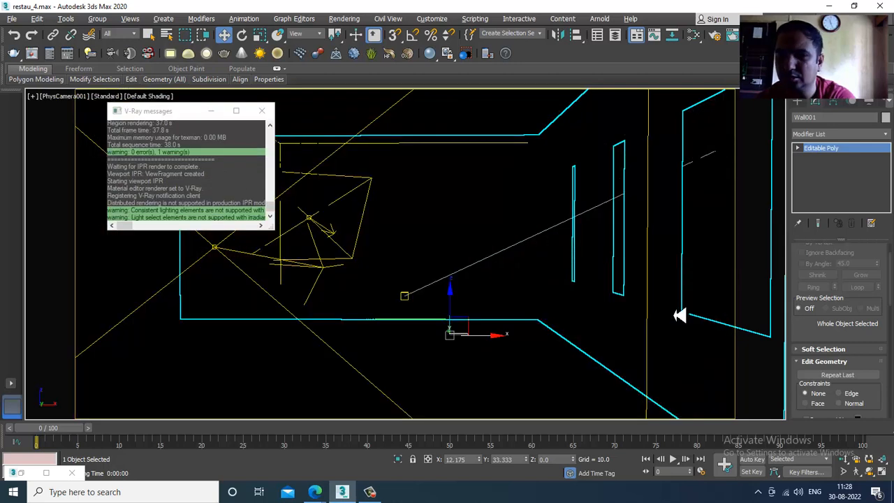
left_click(211, 111)
key("alt+w")
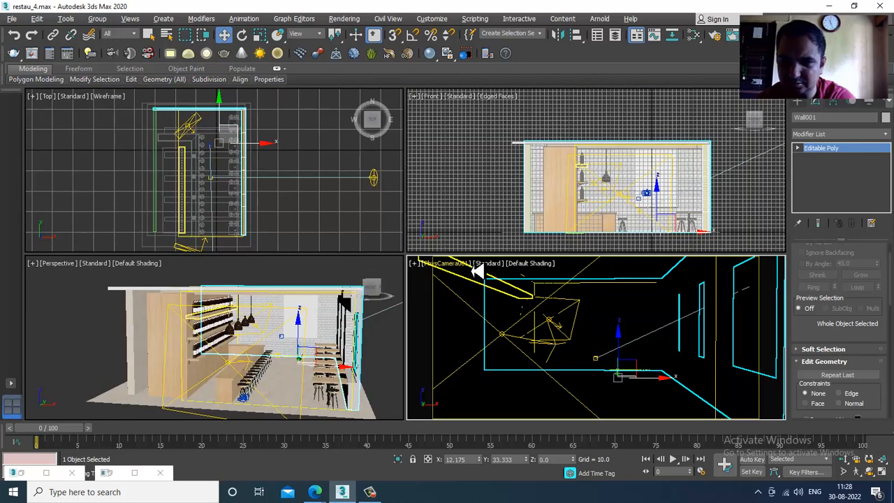
left_click(485, 263)
left_click(524, 292)
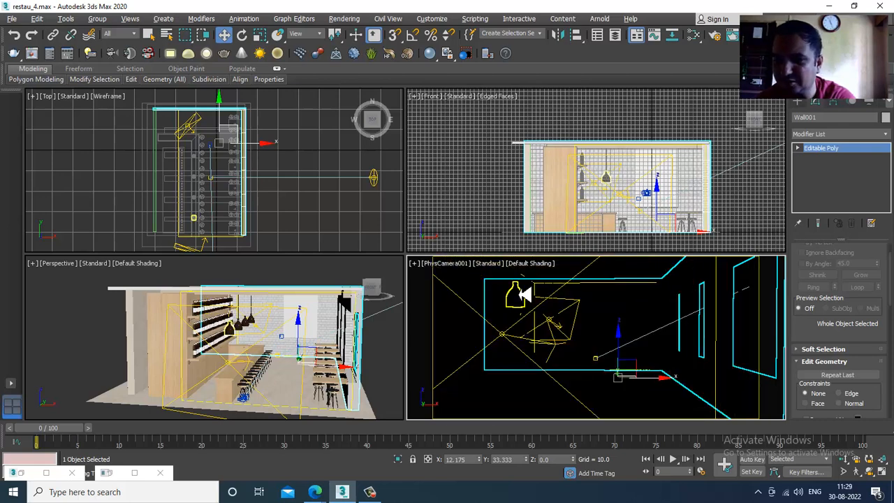
Select the V-Ray sun outside the building's windows and examine its turbidity and other light parameters
middle_click_drag(333, 372, 210, 369, "alt")
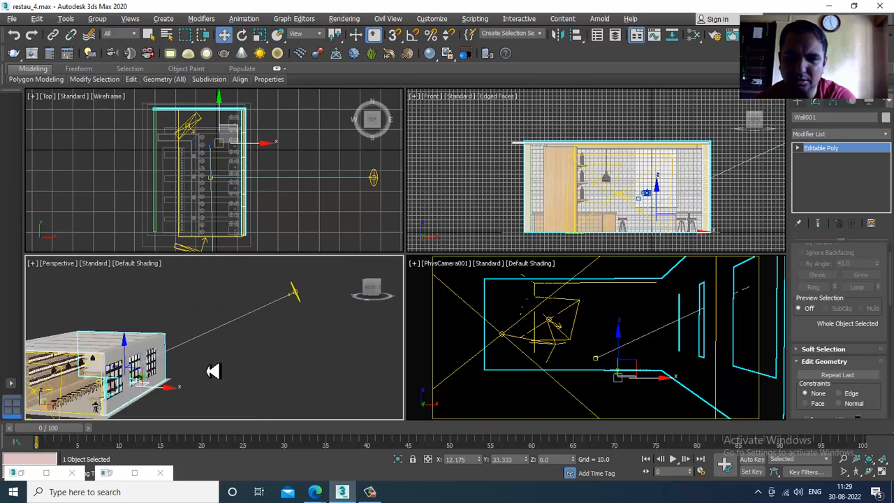
left_click(296, 300)
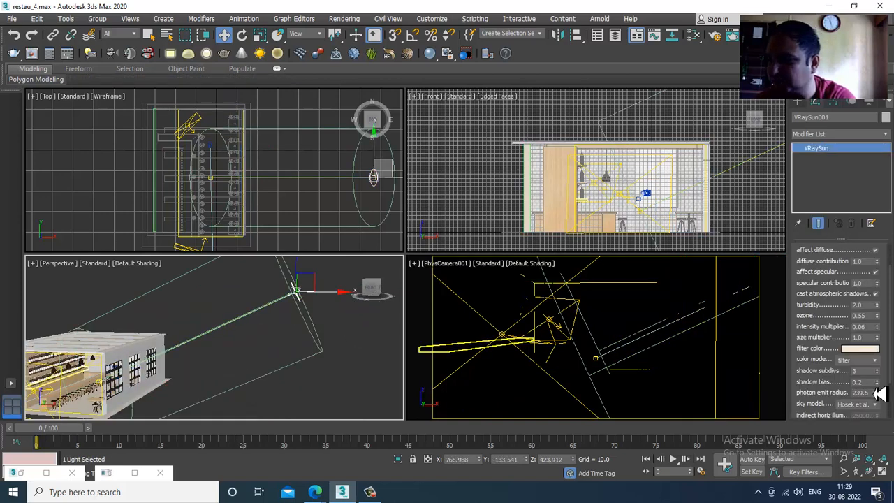
right_click(474, 347)
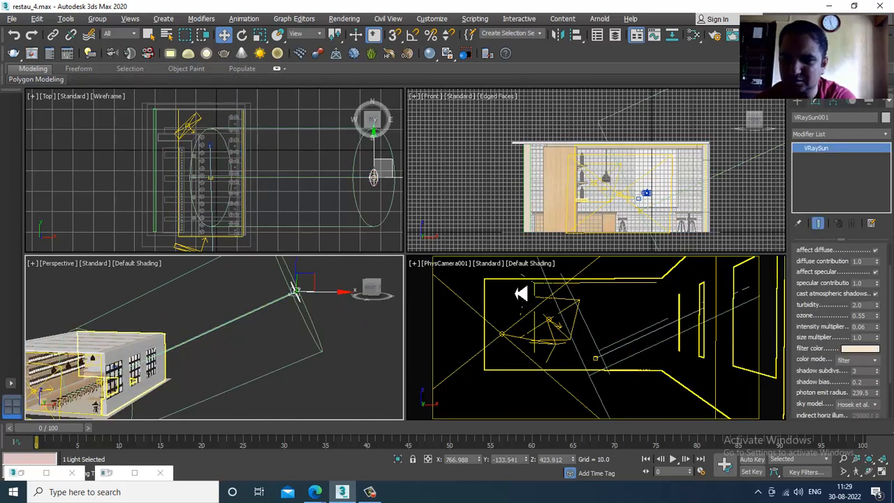
left_click(857, 305)
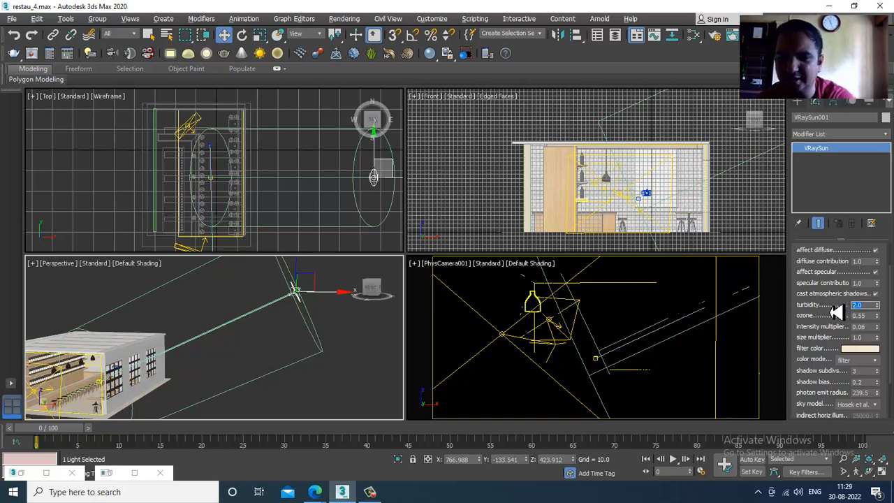
Set the area to render to Region for the maximized camera view and narrow the region to the bar counter side of the room
left_click(485, 293)
key("alt+w")
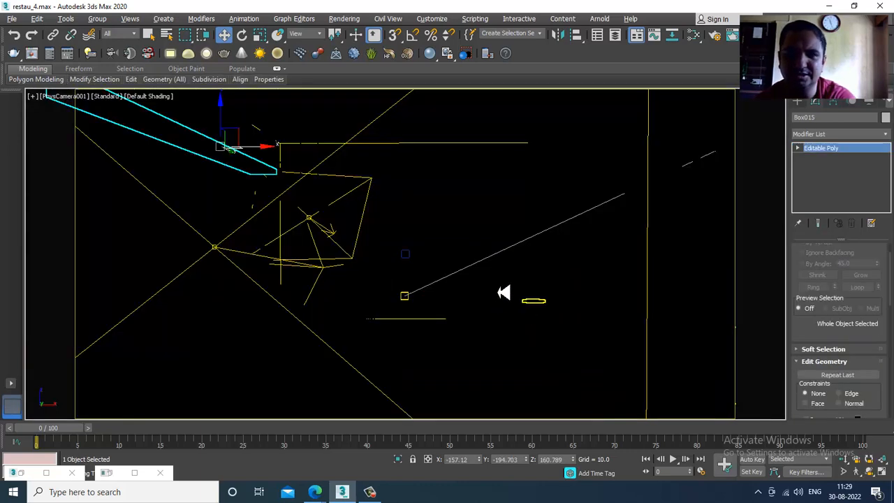
left_click(344, 19)
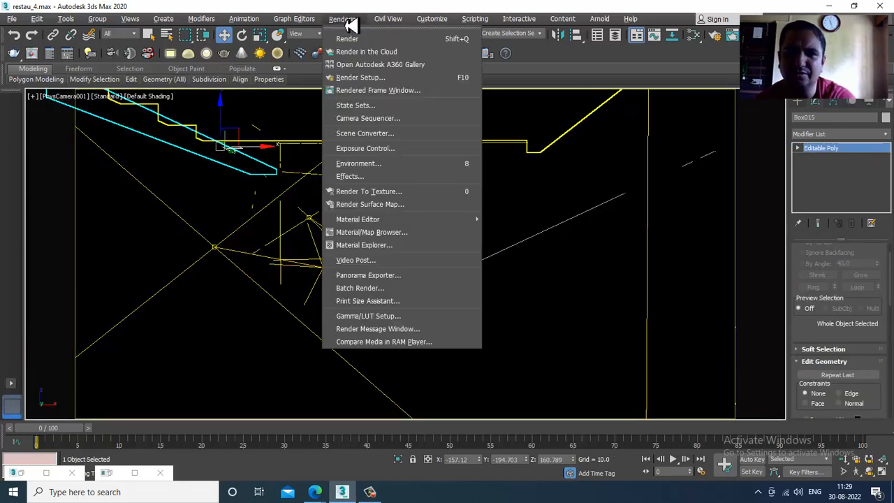
left_click(424, 88)
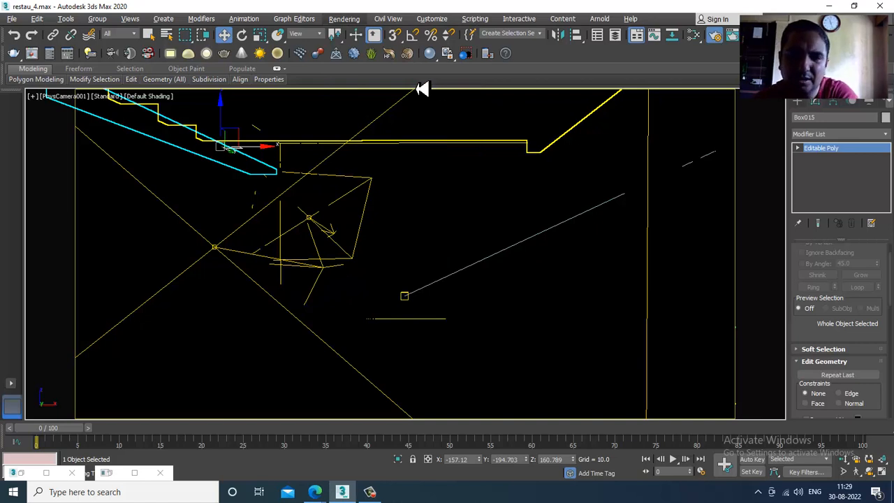
left_click(154, 138)
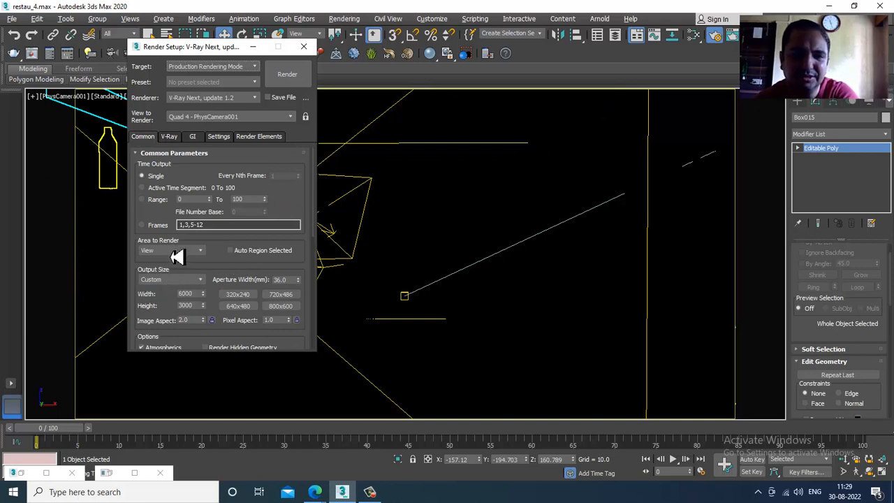
left_click(187, 252)
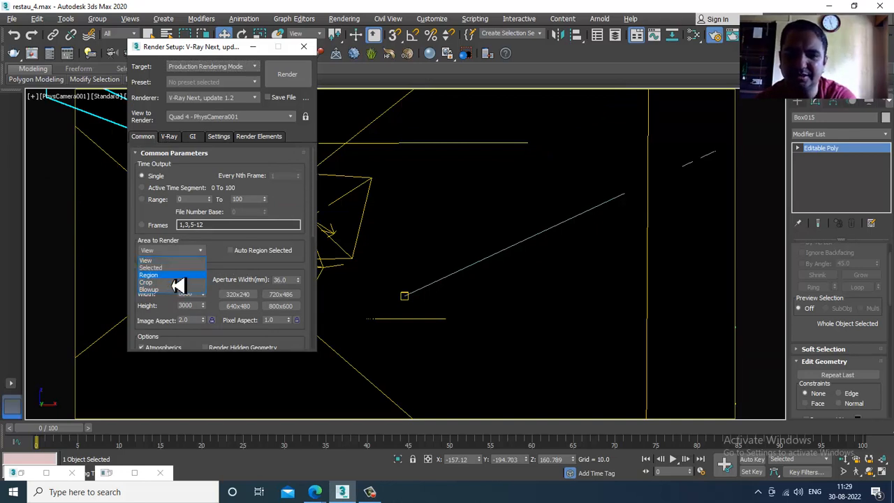
left_click(176, 276)
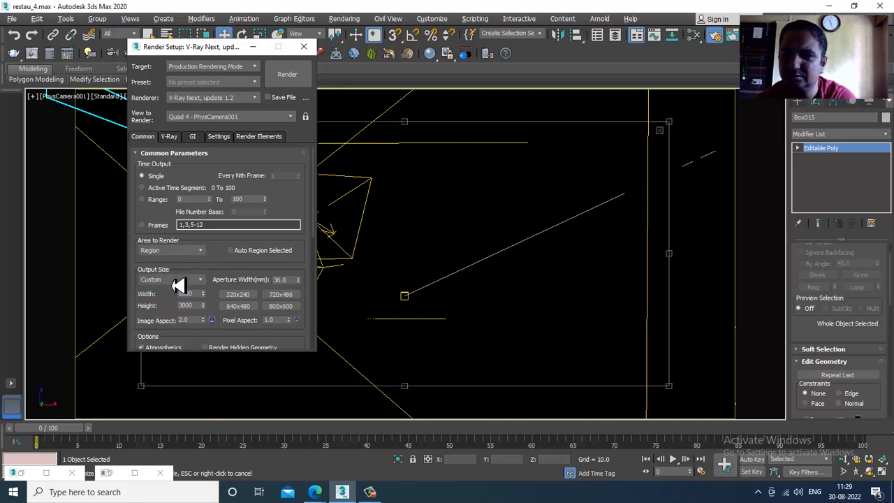
left_click_drag(677, 395, 468, 411)
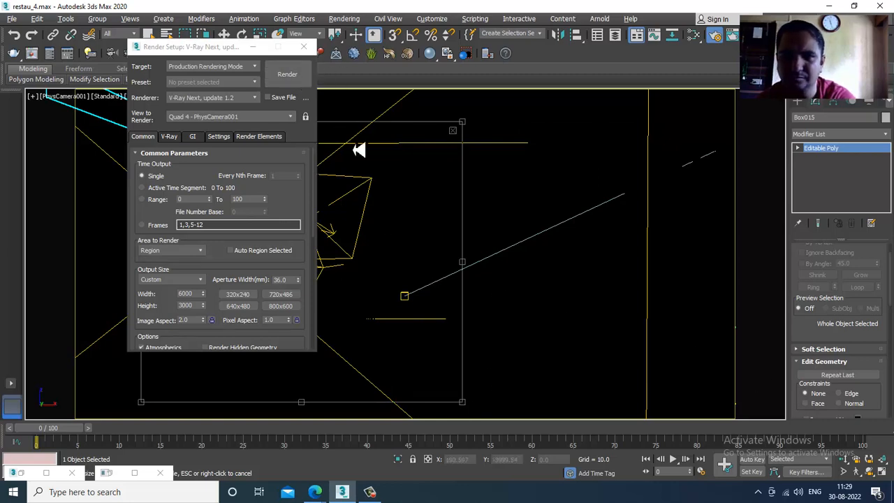
Render the camera view with the chosen region and examine the full image in the V-Ray frame buffer
left_click(287, 74)
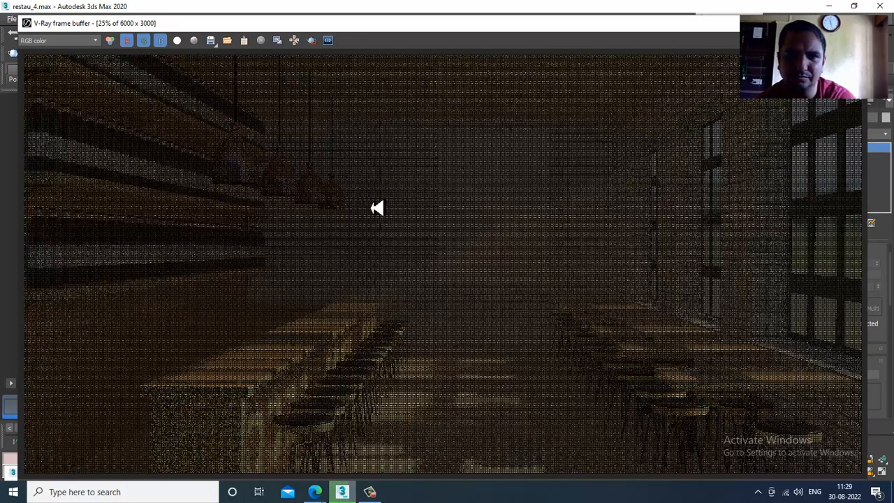
scroll(401, 255, "down", 1)
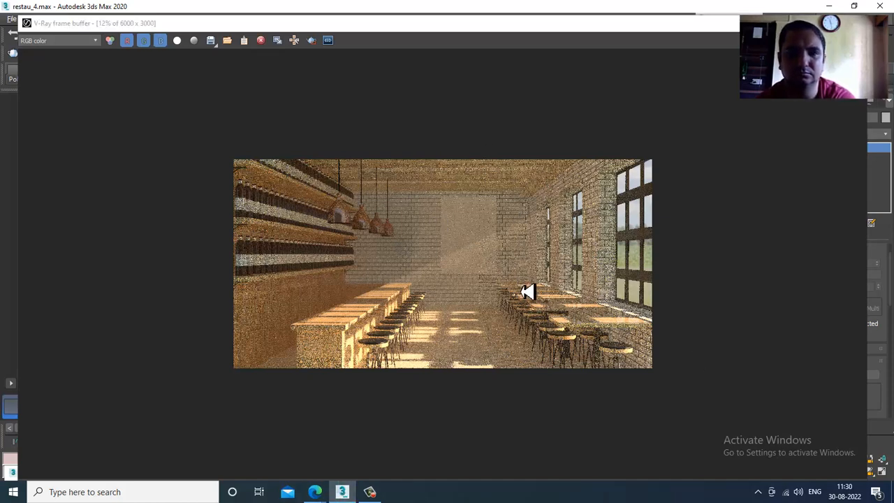
left_click(314, 46)
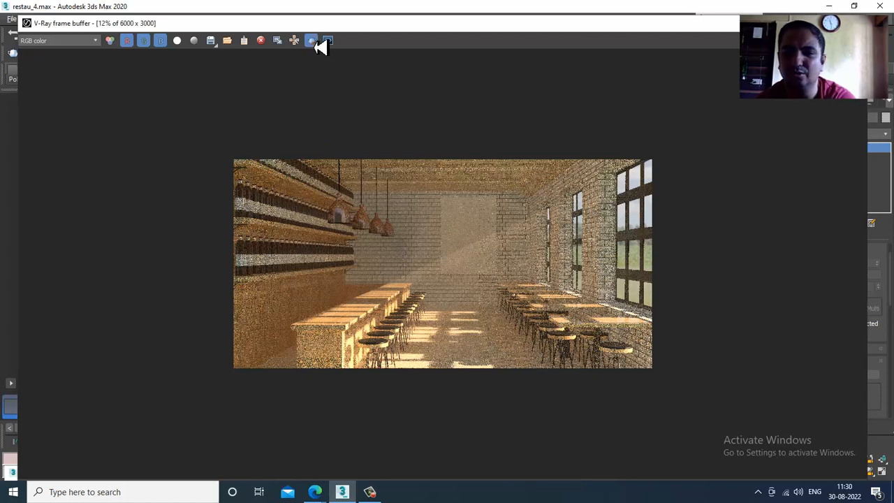
Draw the frame buffer's render region around the bar counter, pendant lamps and bottle shelves, and move the buffer window aside
left_click_drag(418, 205, 603, 405)
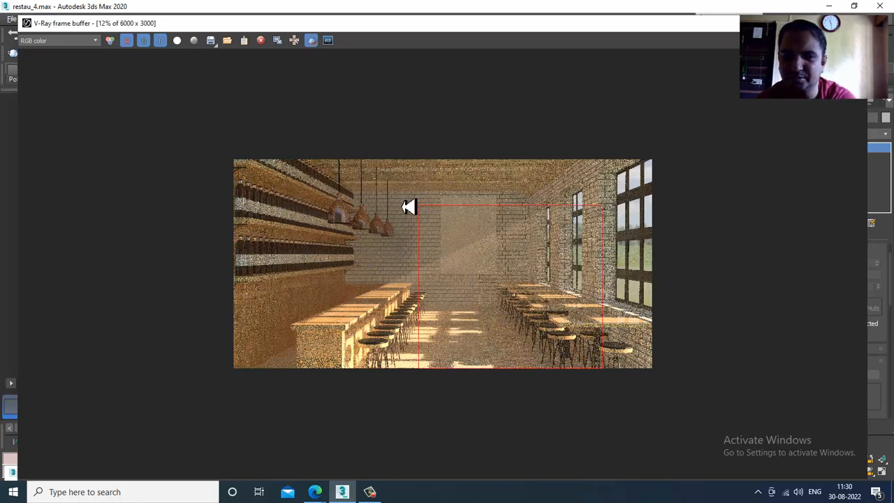
left_click_drag(403, 199, 259, 447)
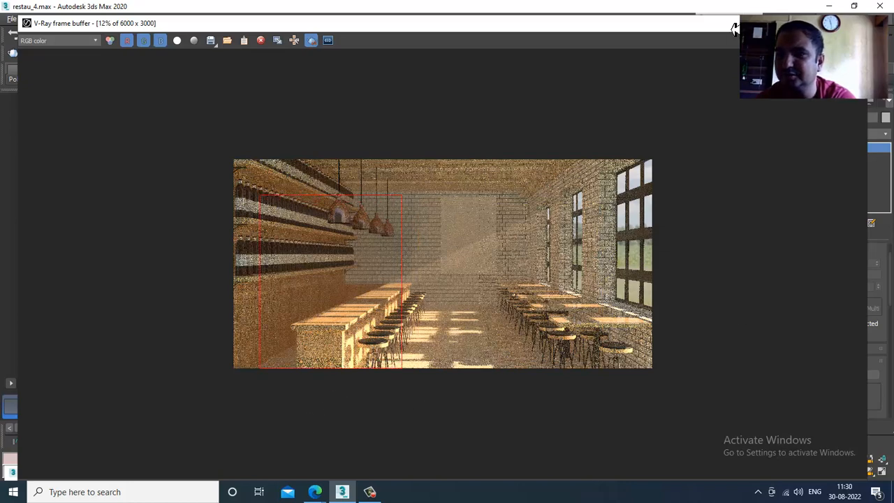
left_click_drag(733, 28, 408, 306)
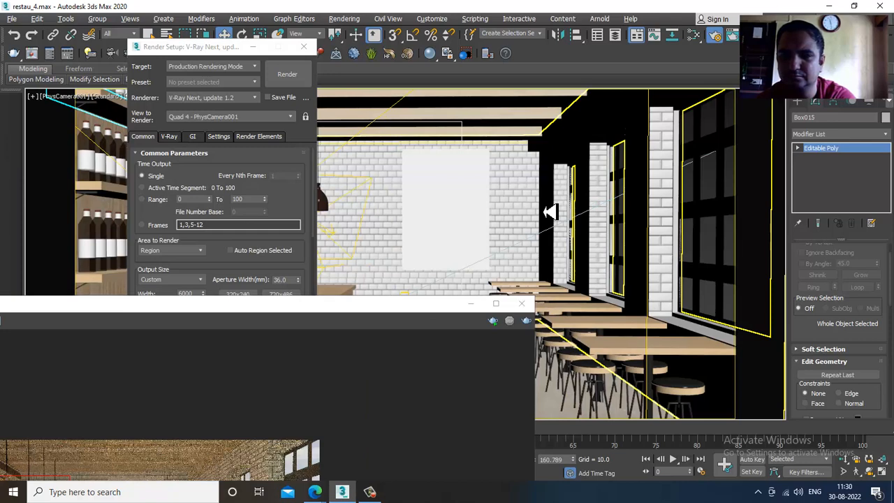
Select the V-Ray sun outside the windows and maximize the camera view with the sun still selected
left_click(550, 212)
key("alt+w")
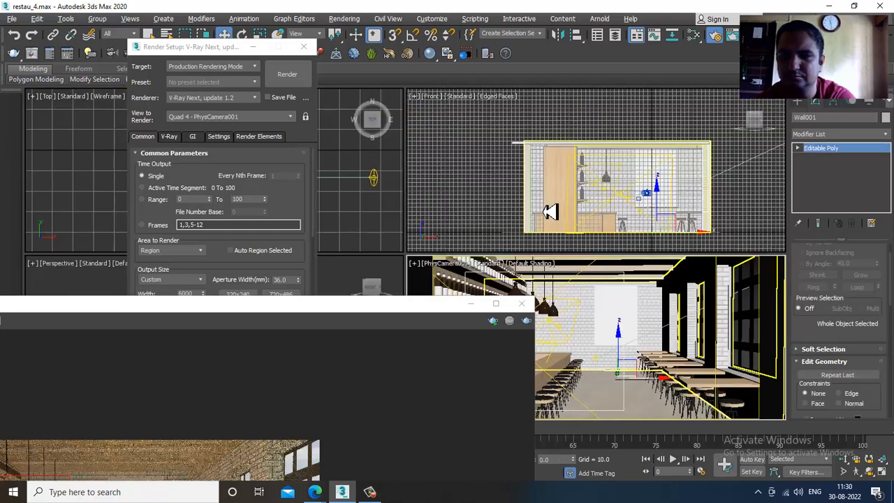
left_click(374, 180)
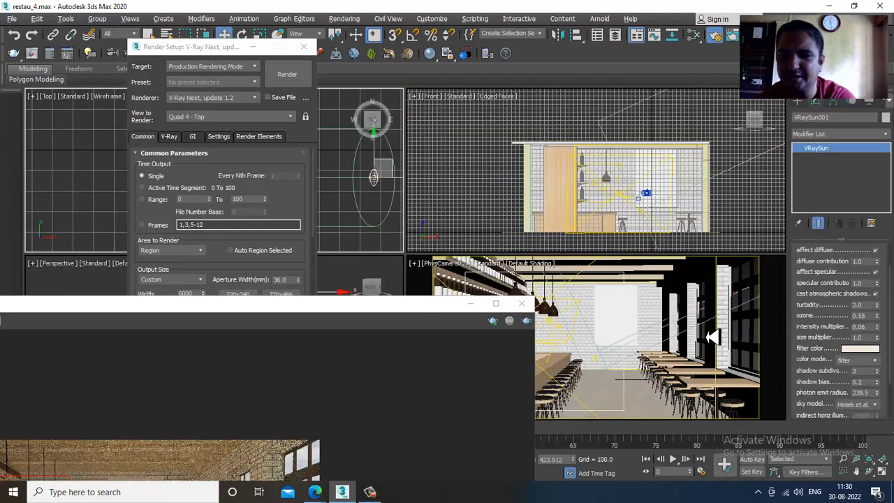
left_click(634, 304)
key("alt+w")
key("ctrl+z")
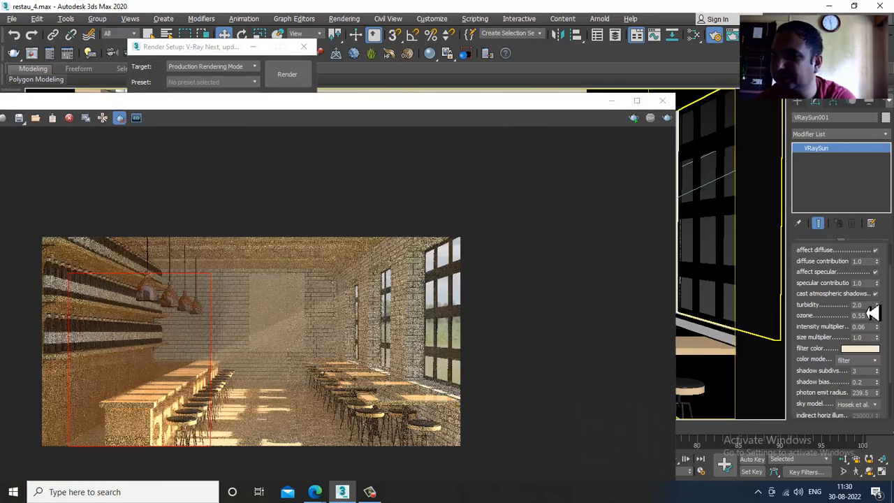
Set the V-Ray sun's turbidity to 3.5, render the bar counter region and close the frame buffer
left_click(858, 304)
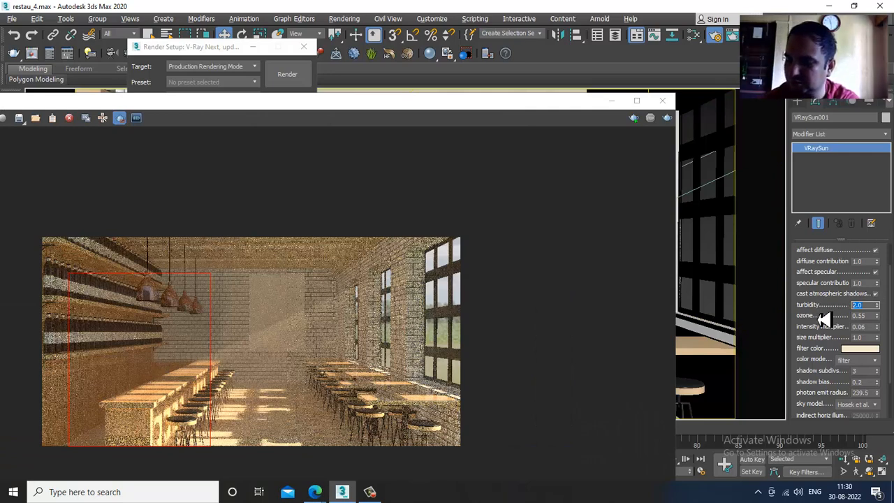
type("3.5")
key("Return")
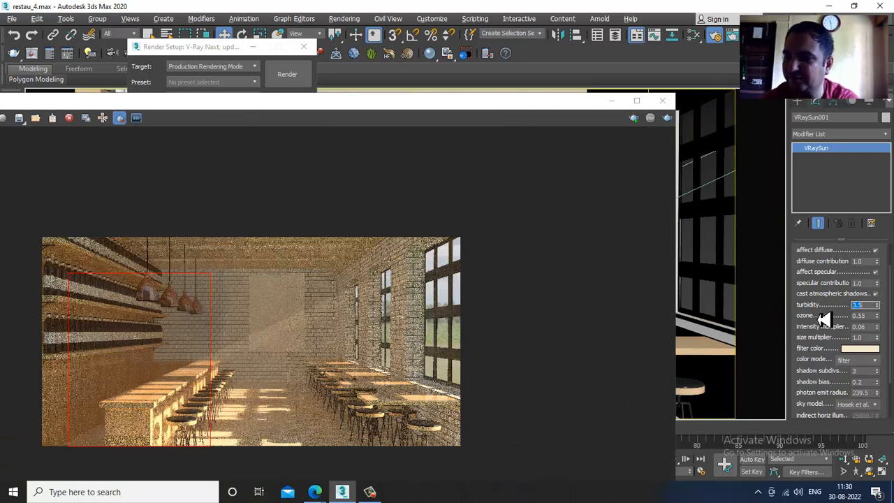
left_click(667, 118)
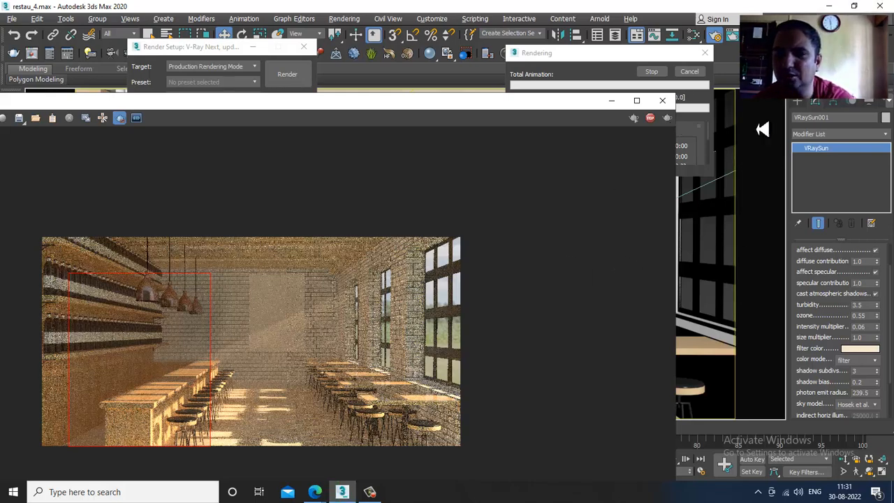
left_click(662, 101)
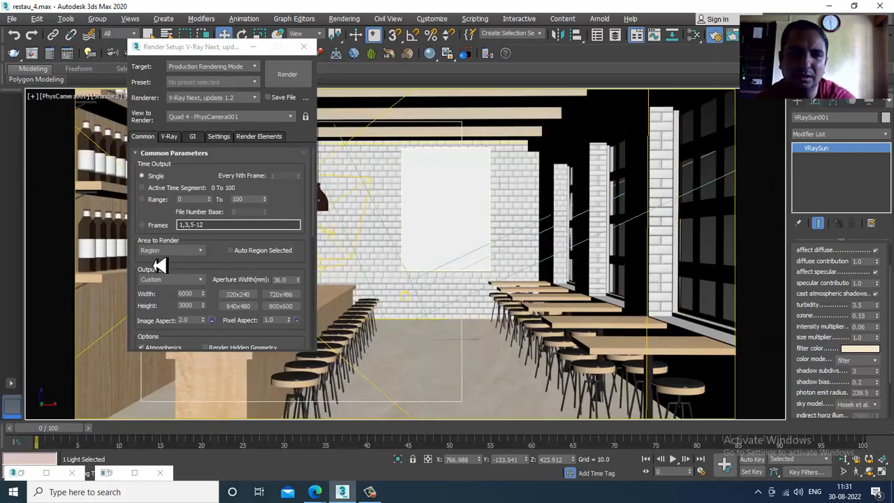
Set the area to render to View and the V-Ray sun's turbidity to 3.0, and minimize the render settings
left_click(172, 252)
left_click(175, 259)
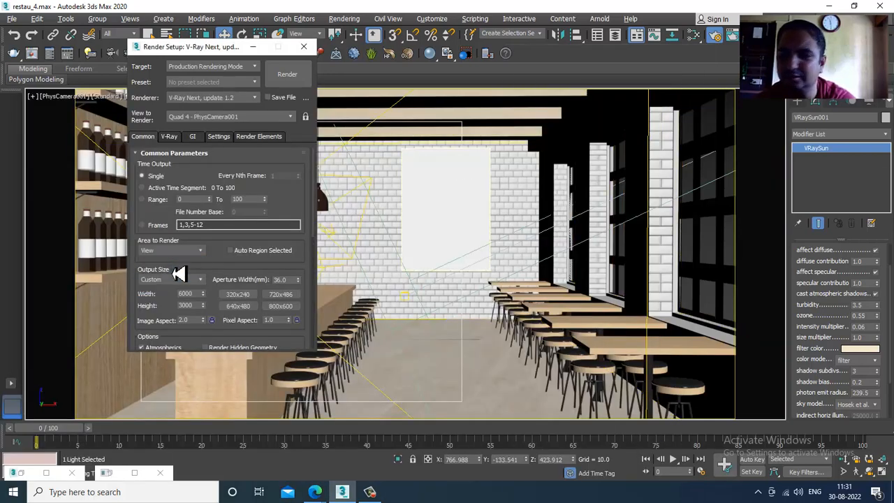
left_click(860, 304)
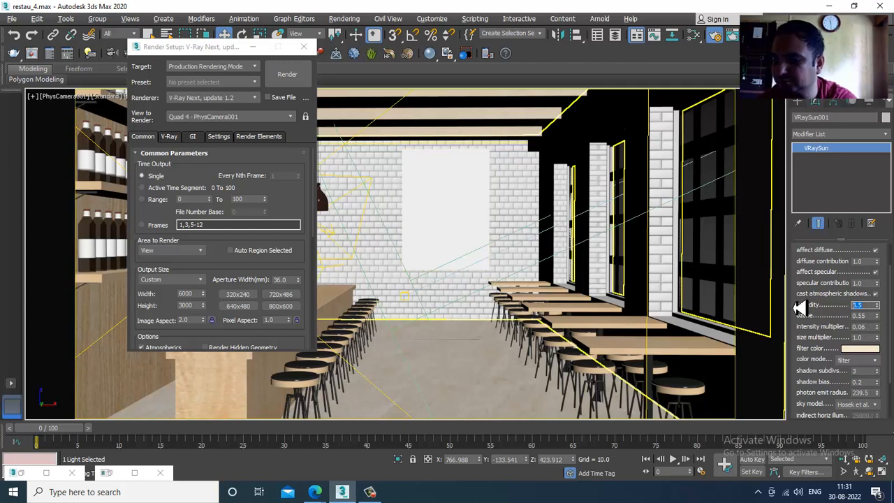
key("Return")
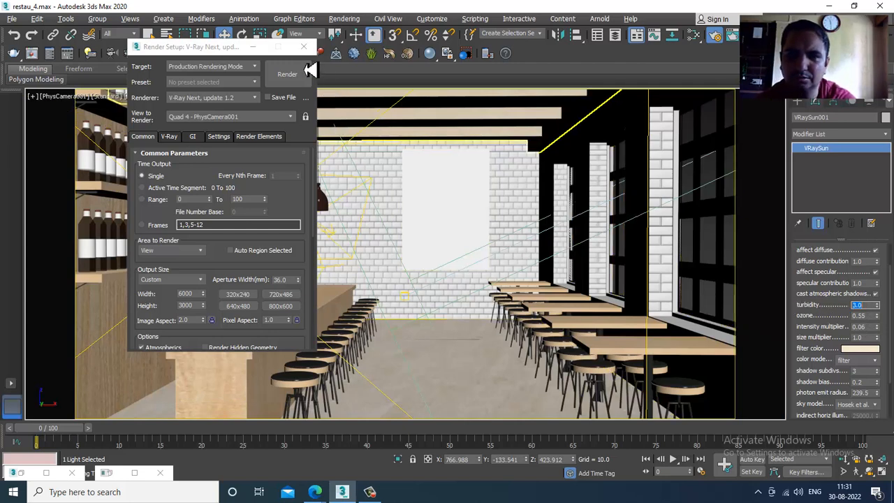
left_click(257, 53)
left_click(253, 48)
Start the V-Ray IPR preview in the camera view within the four-viewport layout
left_click(108, 96)
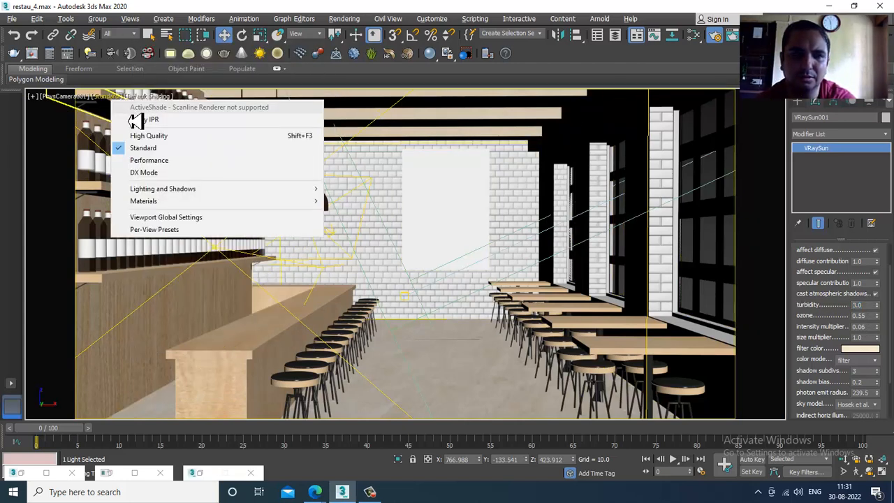
left_click(136, 122)
key("alt+w")
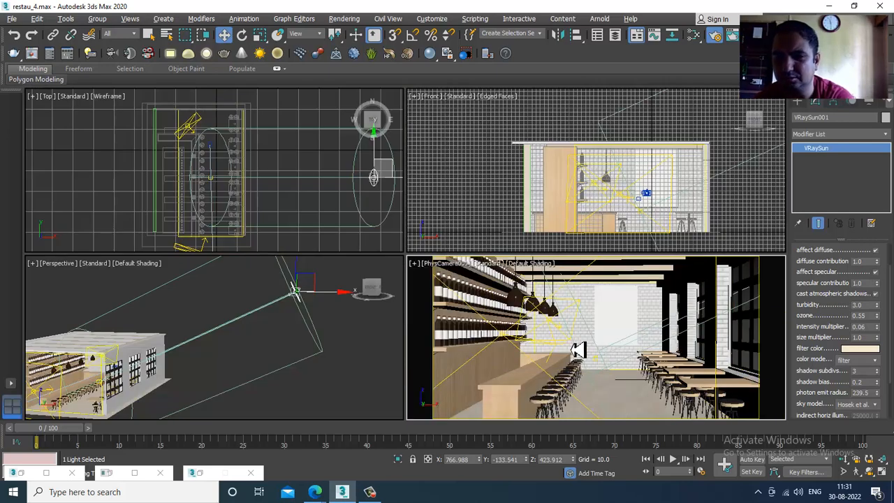
left_click(493, 265)
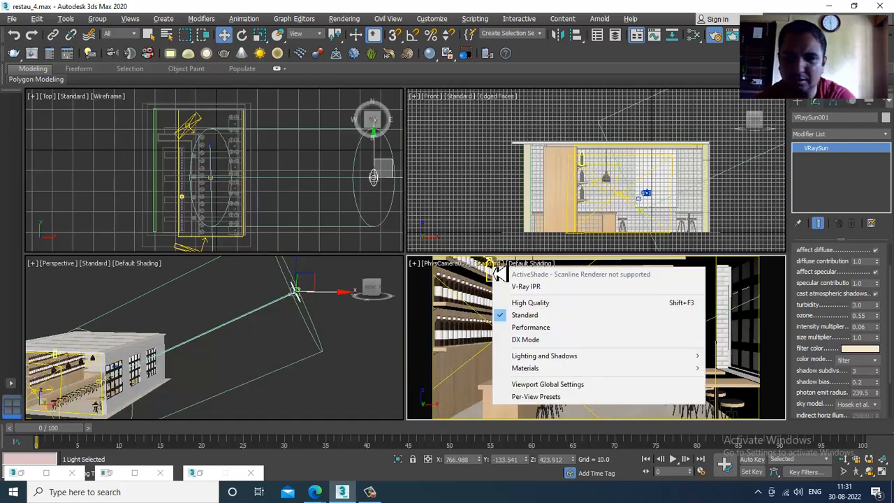
left_click(569, 304)
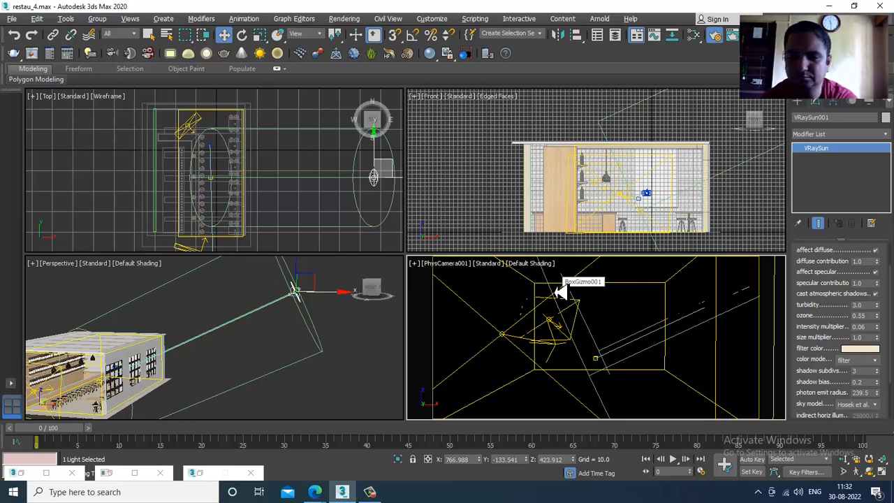
left_click(370, 492)
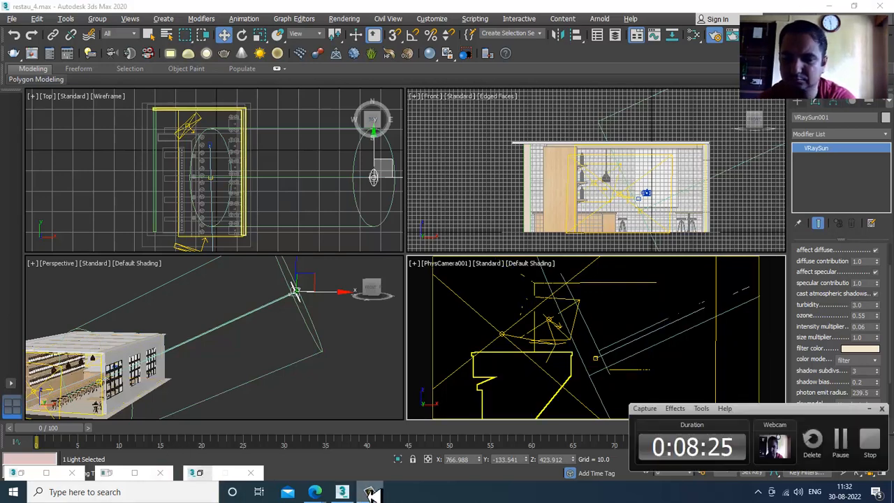
left_click(370, 493)
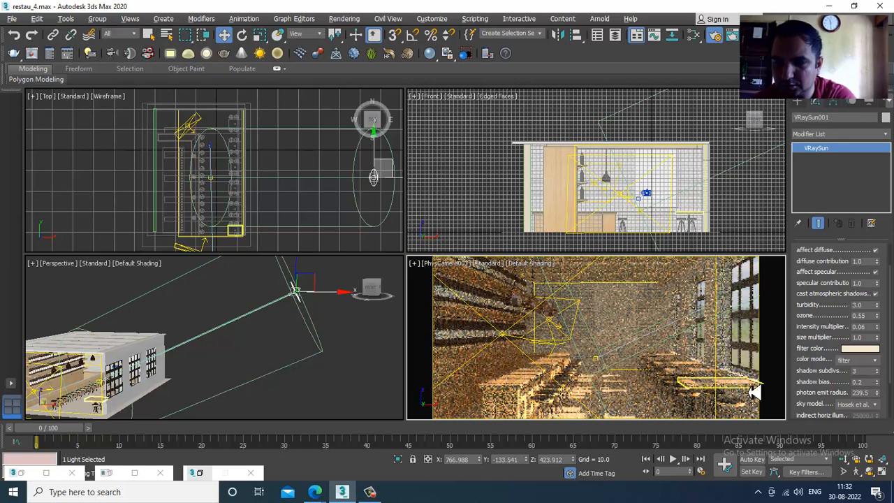
Set the V-Ray sun's turbidity to 2.0 and its intensity multiplier to 0.04
double_click(858, 305)
type("2")
key("Return")
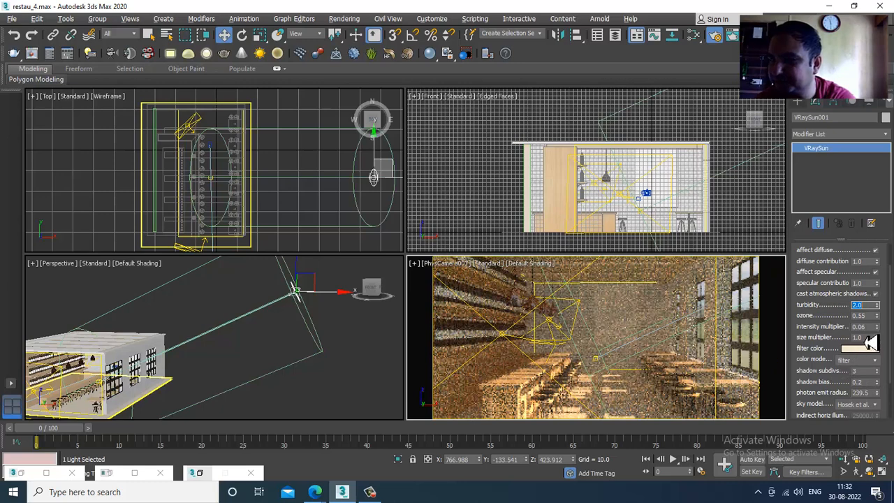
left_click_drag(871, 327, 822, 330)
type("0.0")
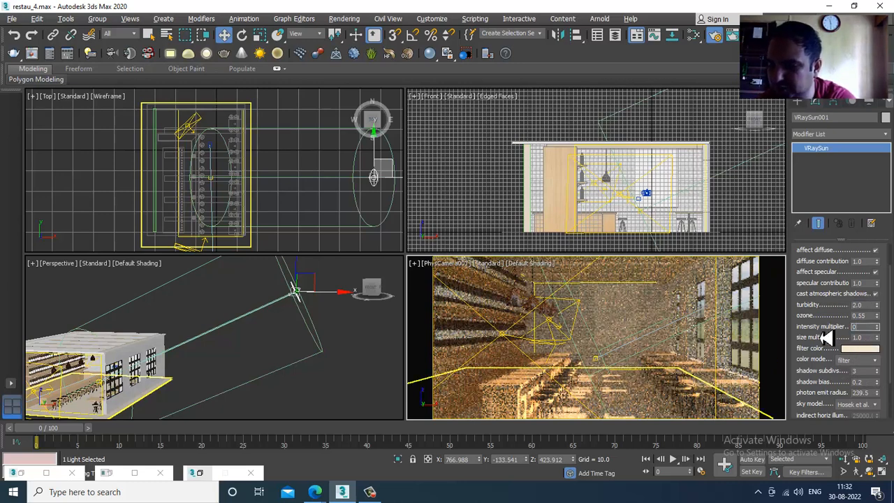
key("Return")
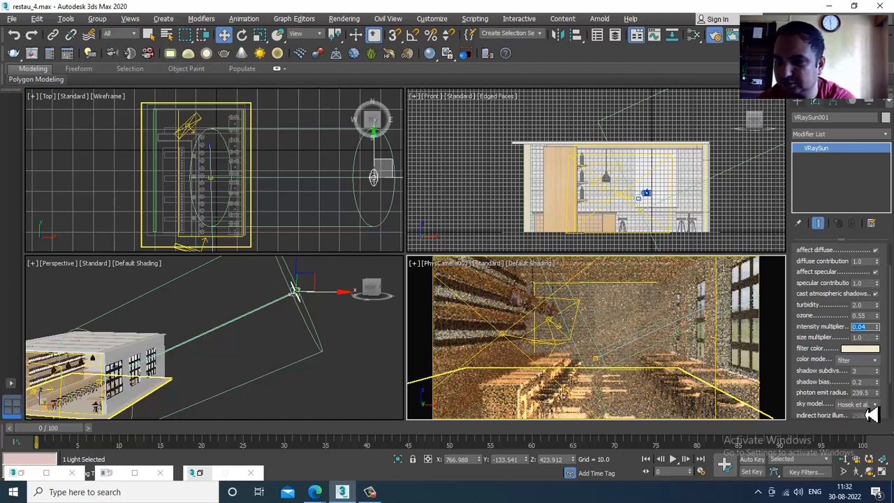
Restart the V-Ray IPR preview in the camera view and examine the room with the dimmed sun
left_click(605, 339)
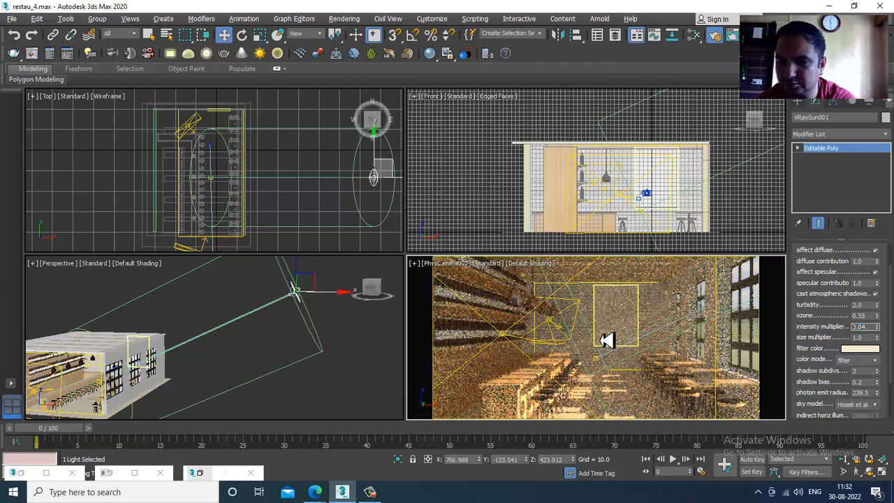
left_click(489, 264)
left_click(493, 272)
left_click(493, 271)
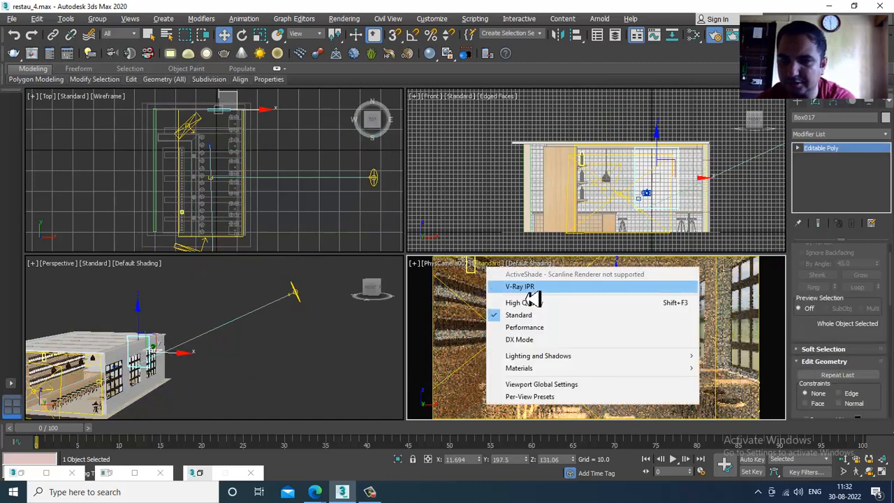
left_click(531, 296)
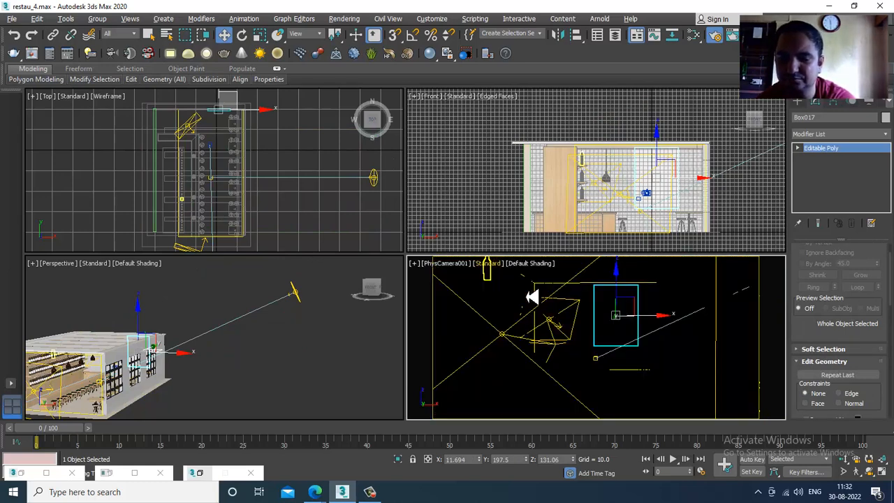
left_click(493, 268)
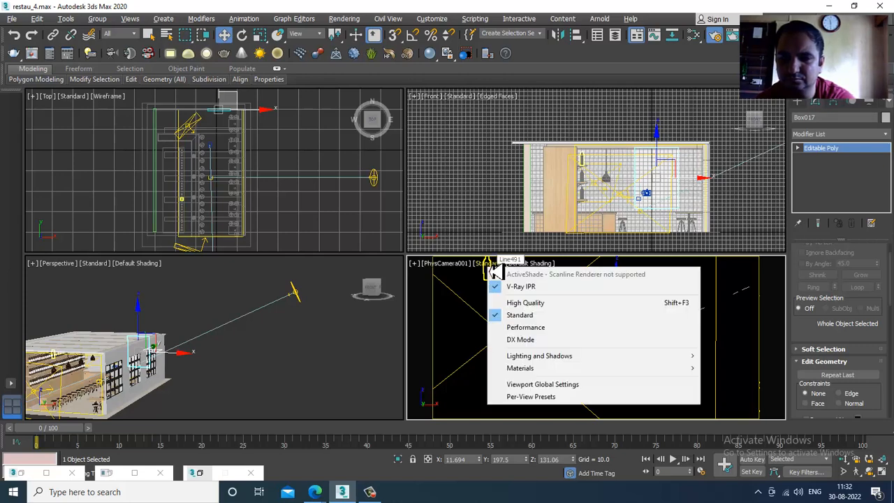
left_click(824, 383)
left_click(766, 353)
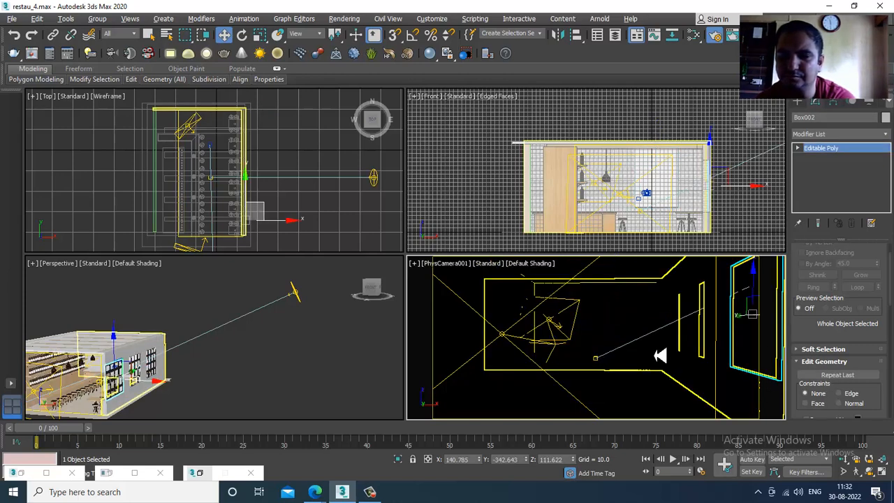
left_click(659, 355)
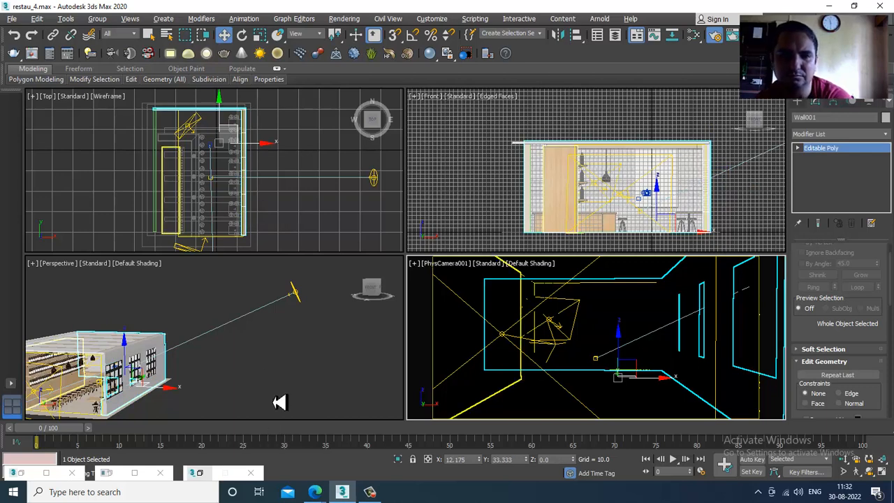
middle_click_drag(264, 374, 308, 375, "alt")
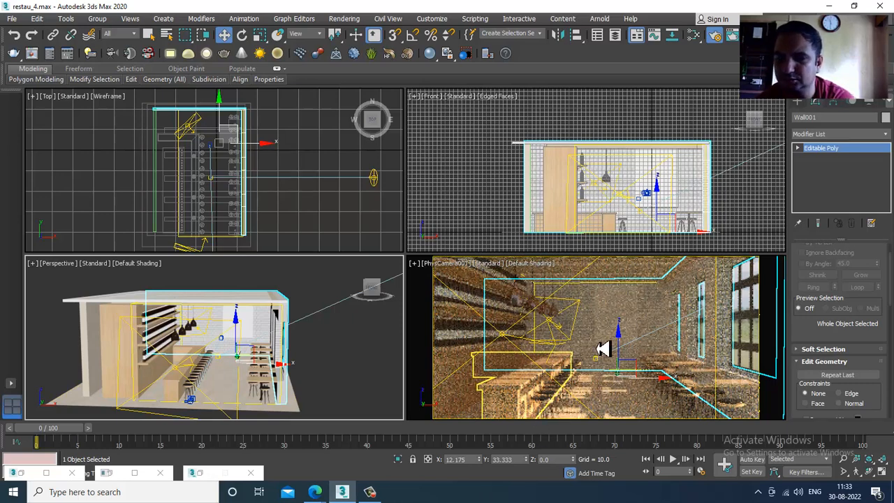
Maximize the camera view and stop its V-Ray IPR preview
key("alt+w")
left_click(530, 299)
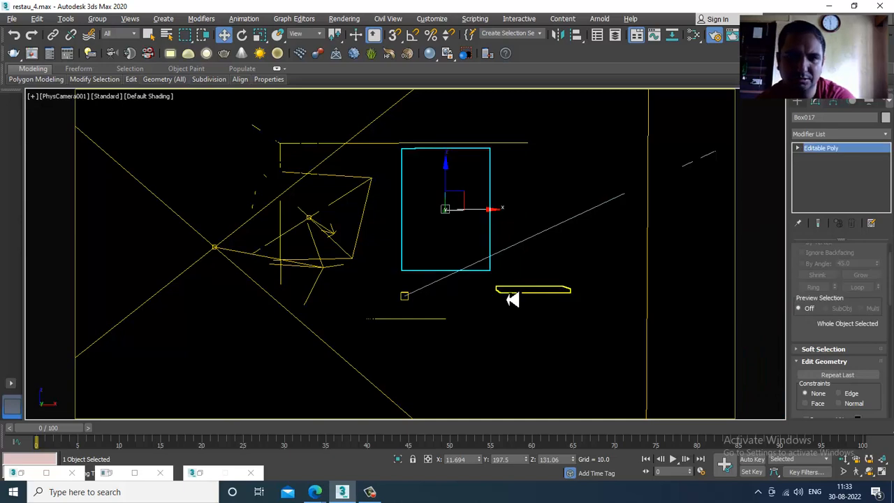
left_click(105, 97)
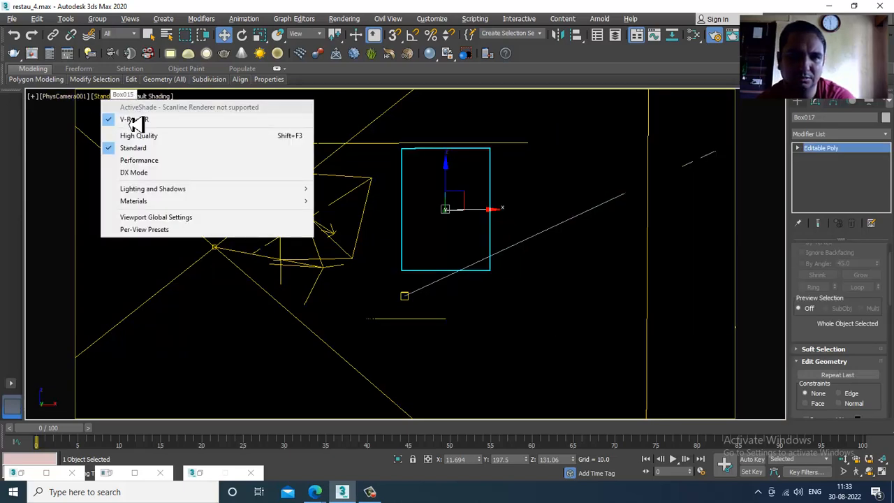
left_click(136, 120)
Move the plane light behind the pendant lamps diagonally in the Top view to about X -151.9, Y 128.3
left_click(309, 225)
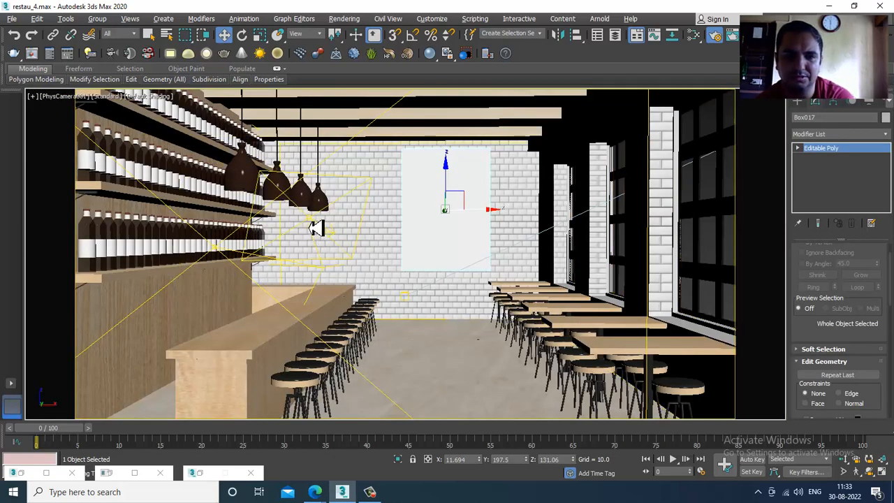
key("alt+w")
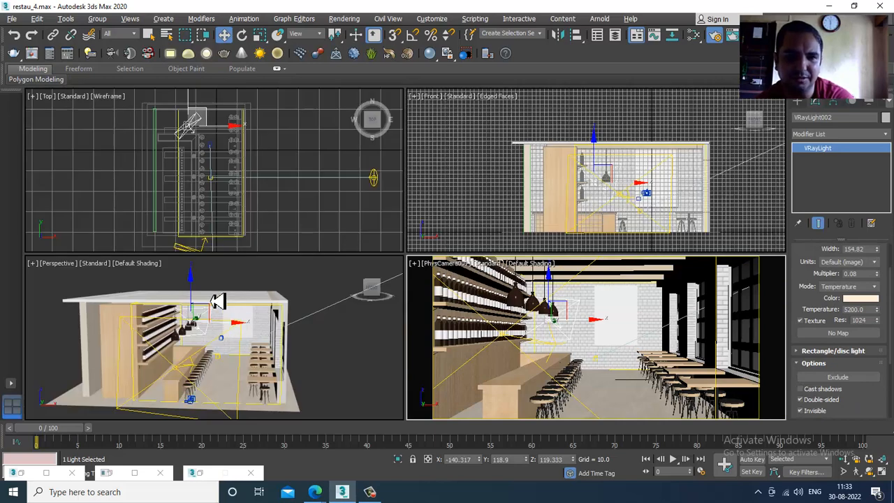
key("alt+w")
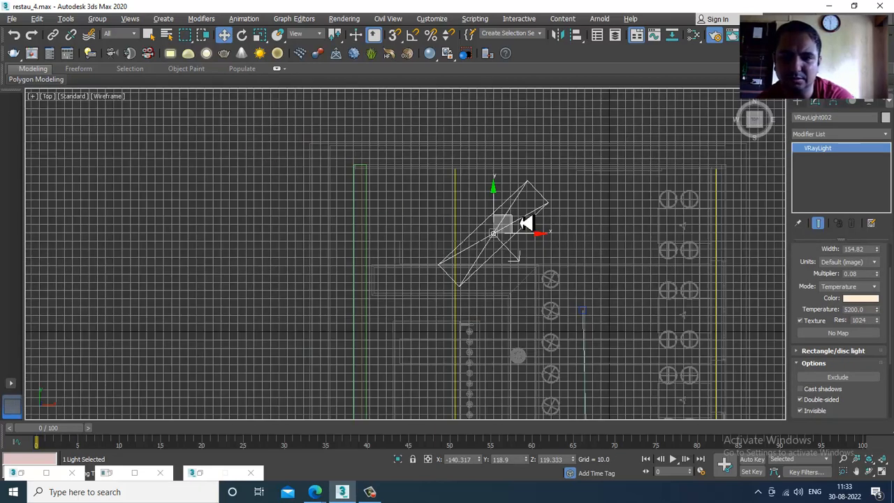
left_click_drag(514, 225, 508, 216)
key("alt+w")
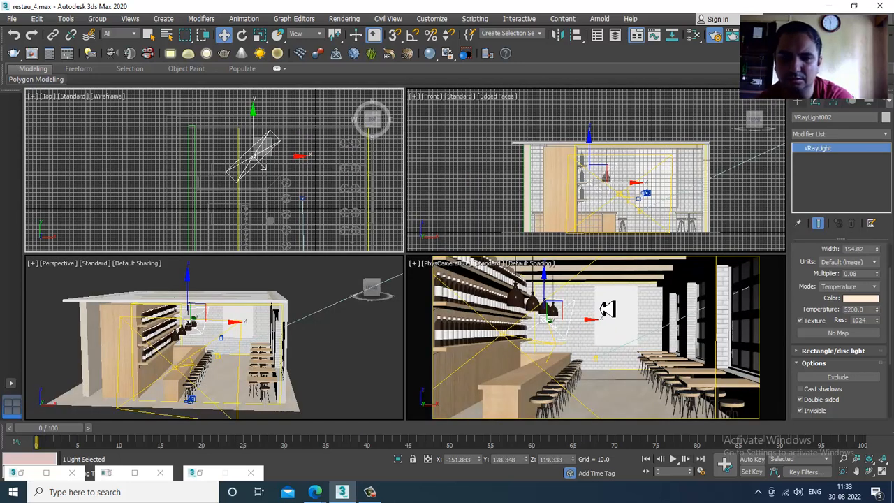
Examine the restaurant and the sun's placement from outside in an enlarged Perspective view, and restore the four-viewport layout
left_click(319, 388)
key("alt+w")
middle_click_drag(419, 356, 452, 326, "alt")
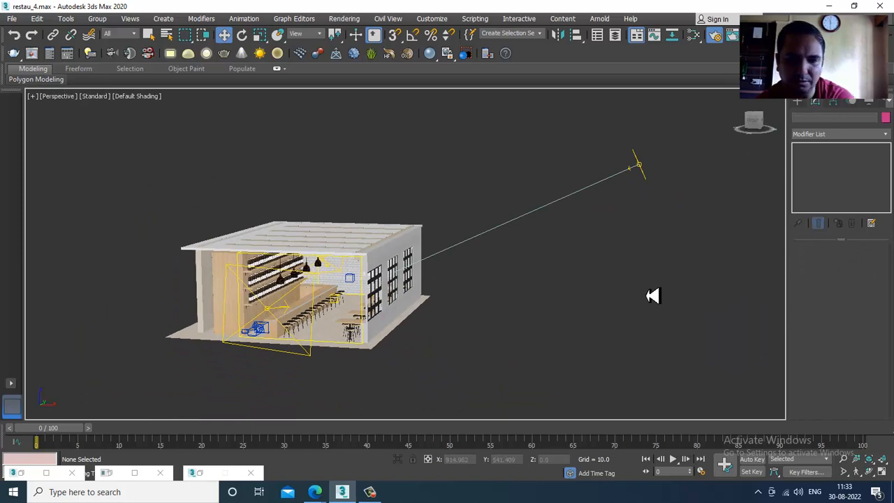
key("alt+w")
Activate the camera view and open the Rendered Frame Window
left_click(596, 335)
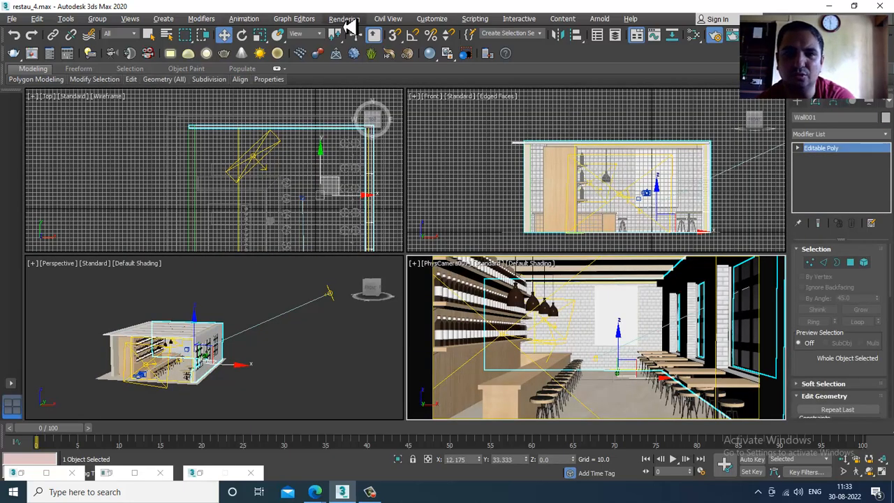
left_click(343, 19)
left_click(398, 90)
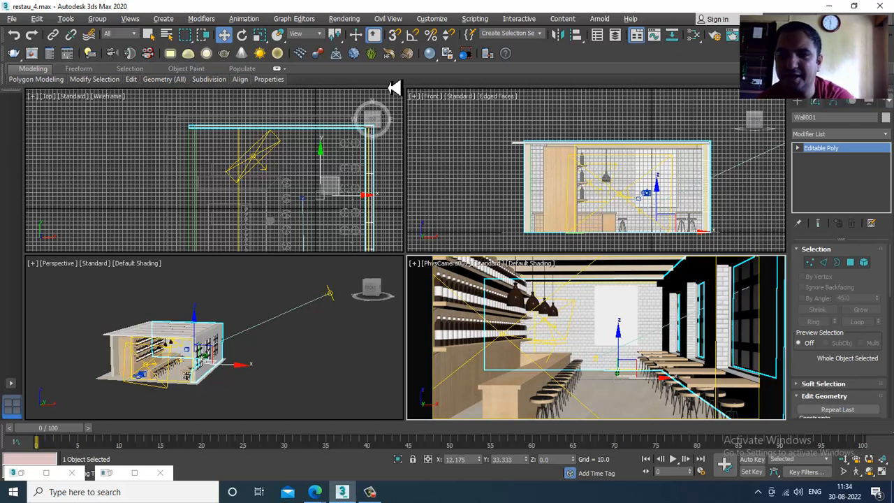
In the Render Setup's list of addable render elements, select VRayDiffuseFilter, VRayDenoiser, VRayCaustics, VRayGlobalIllumination and VRayLighting
left_click(344, 19)
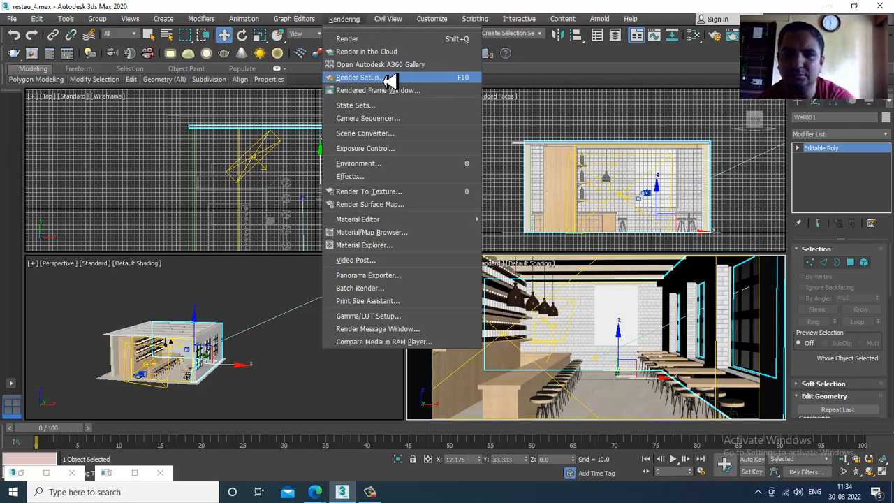
left_click(388, 77)
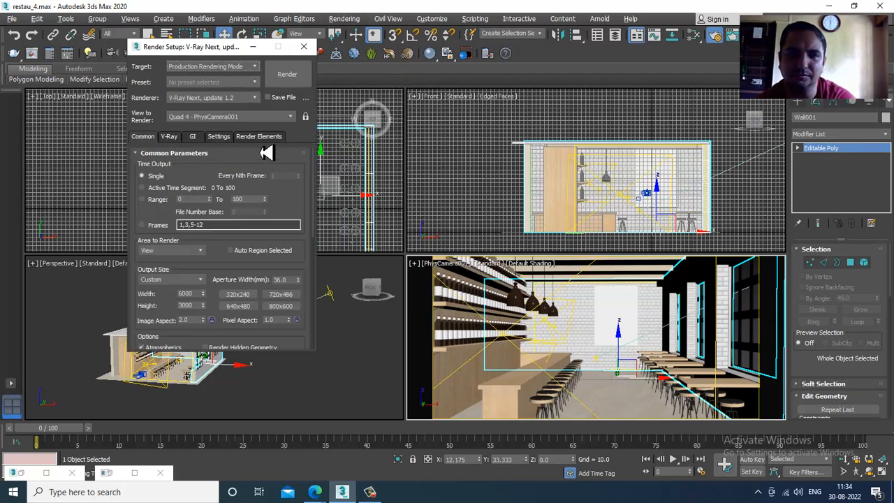
left_click(259, 139)
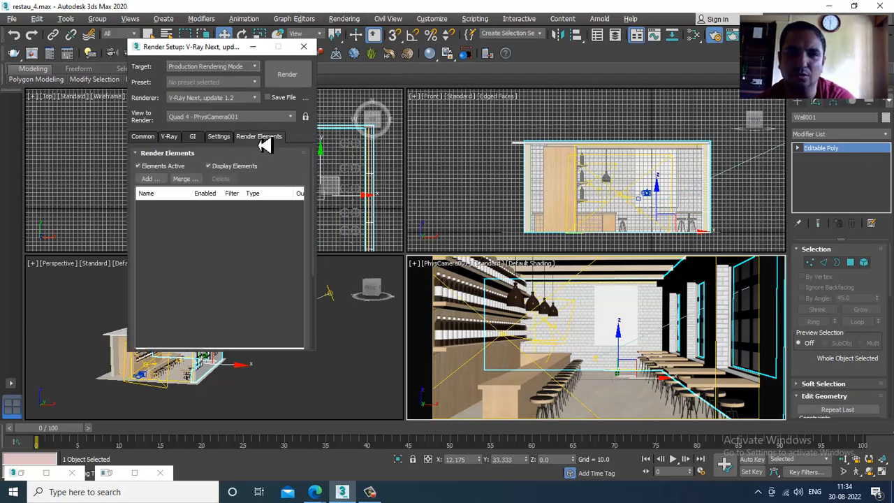
left_click(148, 179)
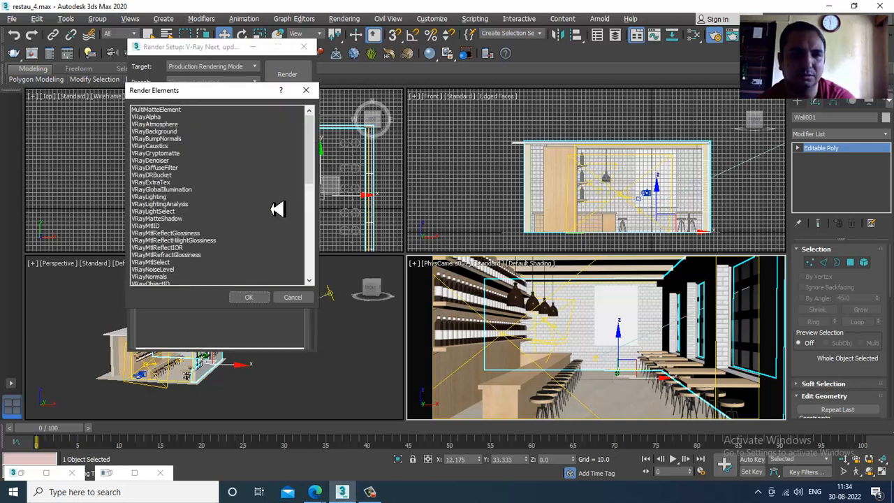
left_click(173, 168)
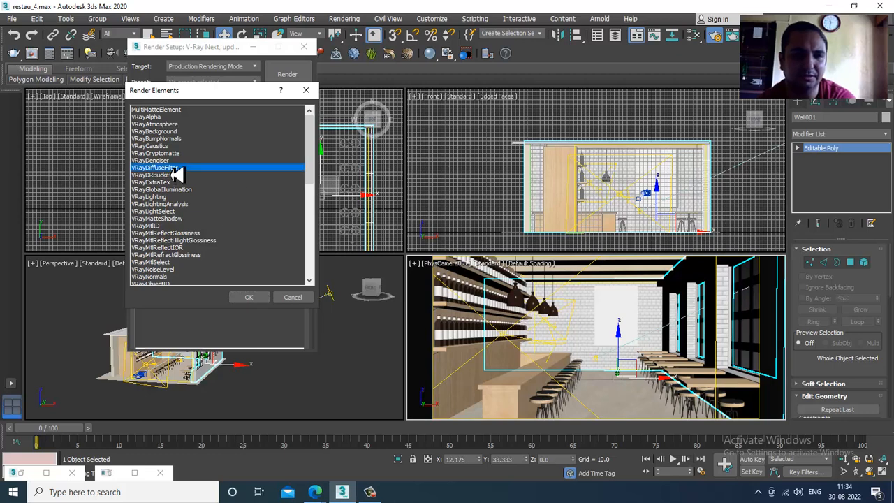
left_click(171, 164, "ctrl")
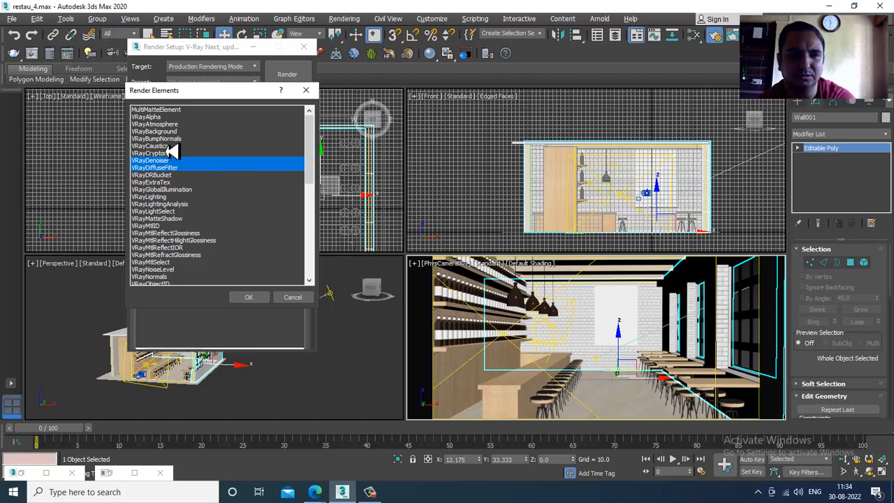
left_click(172, 147, "ctrl")
left_click(190, 191, "ctrl")
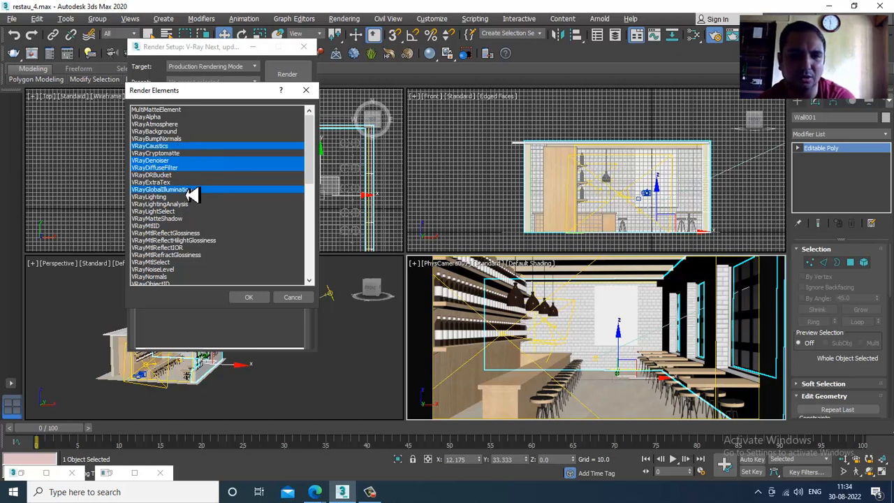
left_click(176, 198, "ctrl")
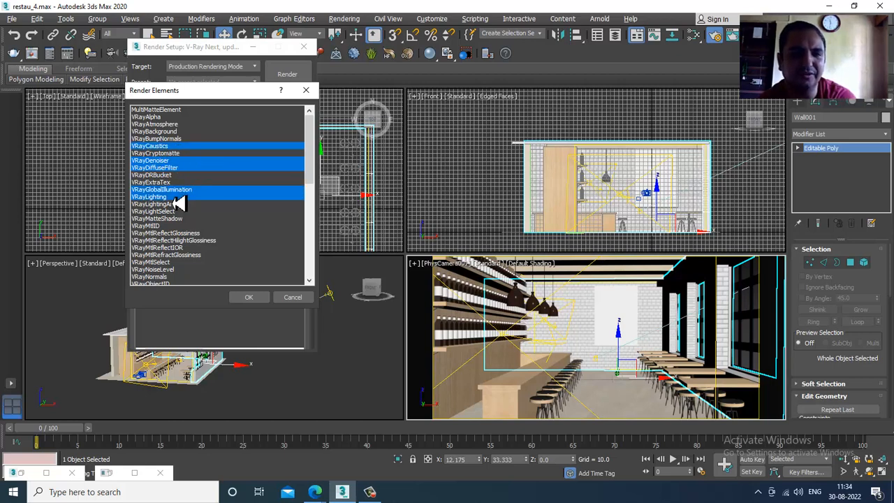
Extend the render element selection with VRayReflection, VRayRefraction, VRayShadows, VRaySpecular and VRayZDepth
scroll(194, 240, "down", 2)
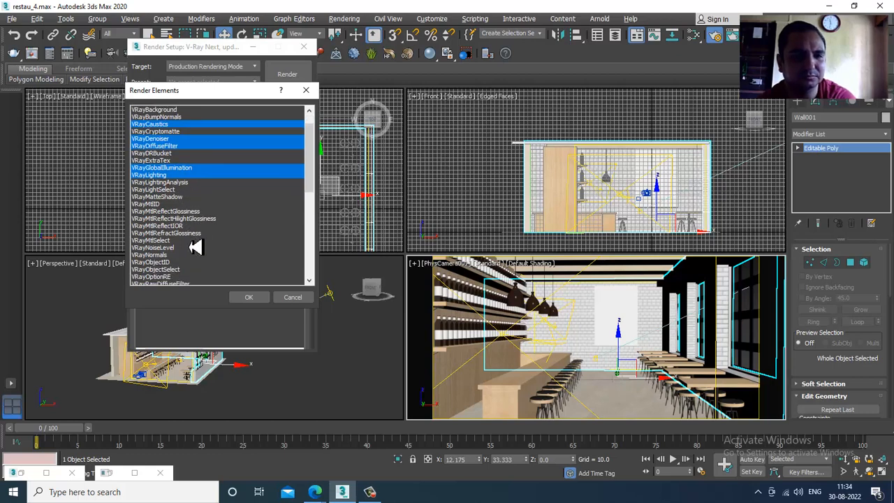
scroll(195, 246, "down", 2)
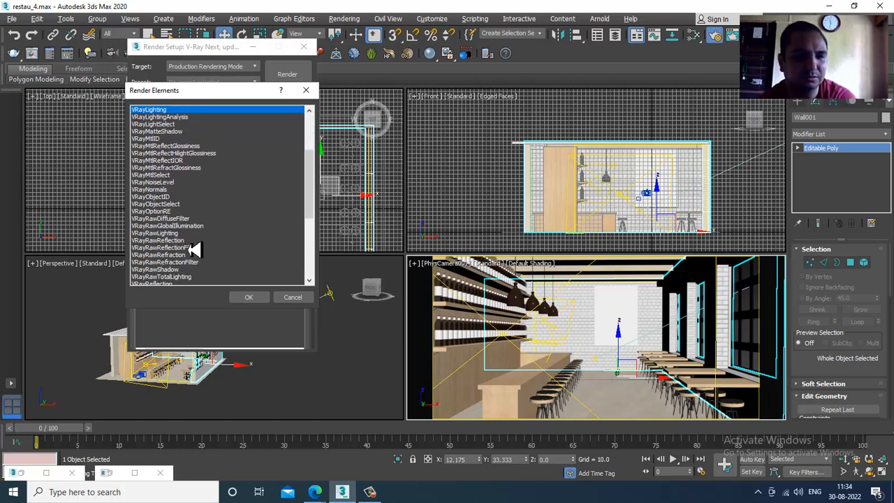
scroll(194, 249, "down", 2)
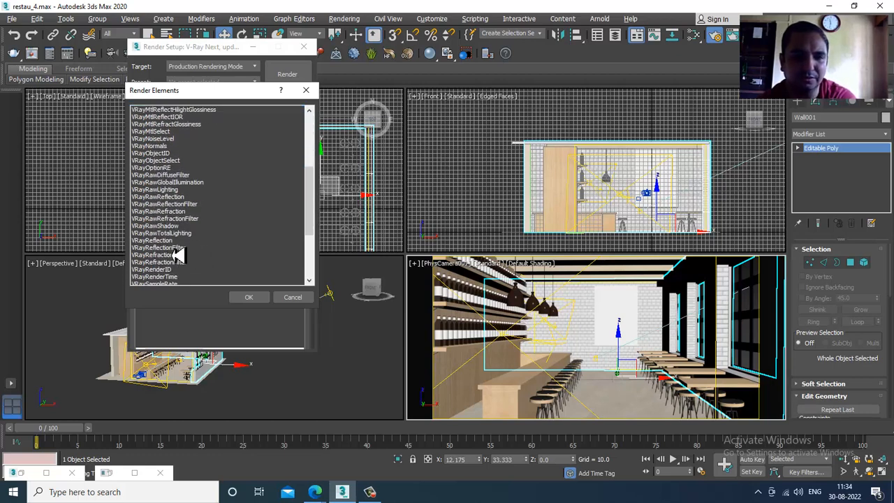
left_click(165, 241, "ctrl")
left_click(180, 255, "ctrl")
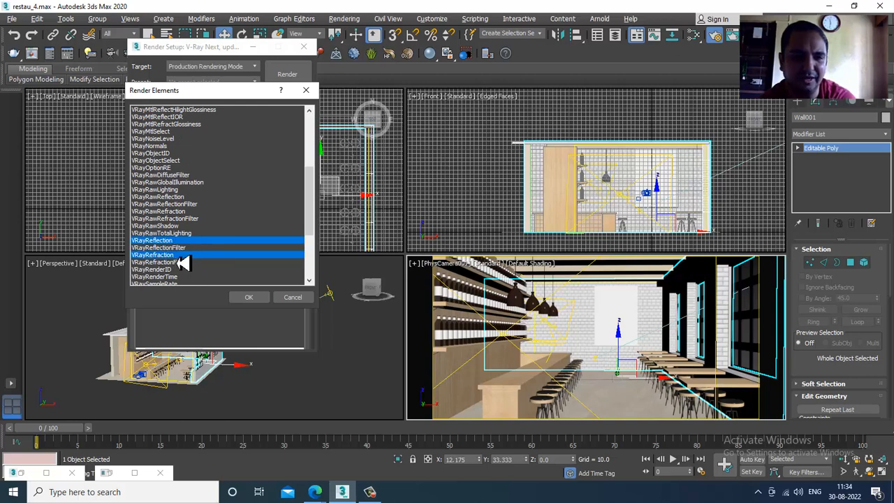
scroll(186, 263, "down", 3)
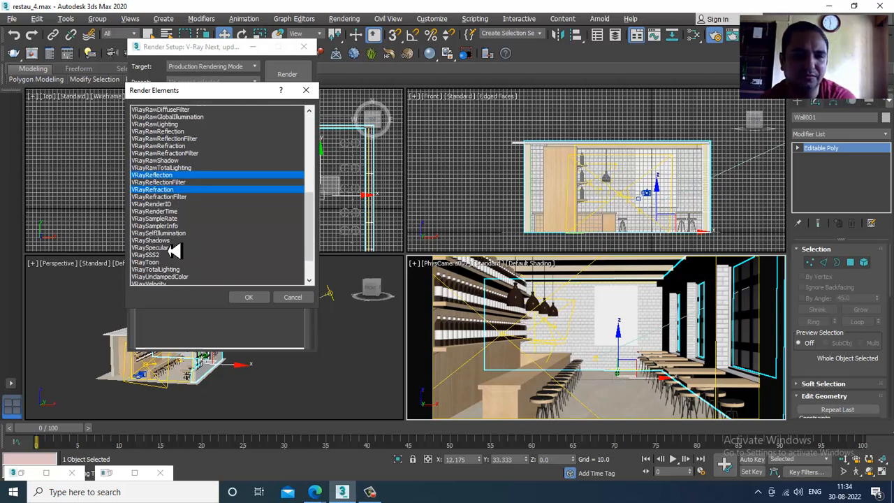
left_click(170, 241, "ctrl")
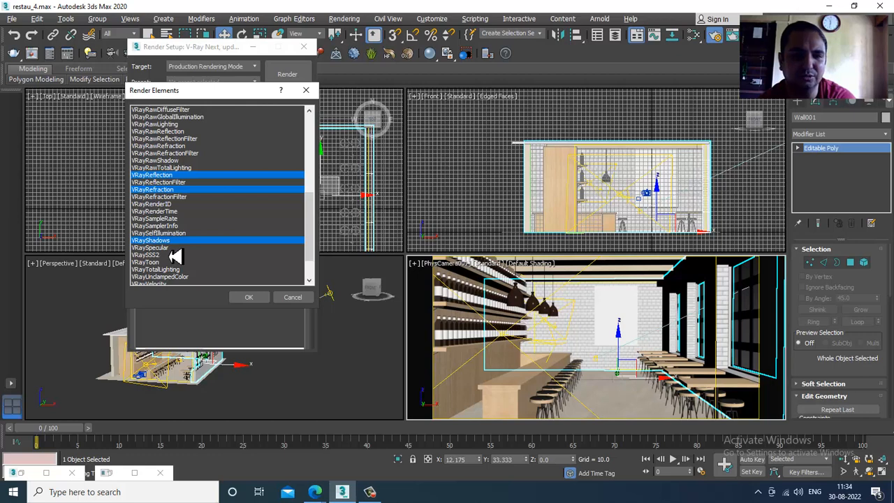
left_click(170, 248, "ctrl")
scroll(201, 271, "down", 2)
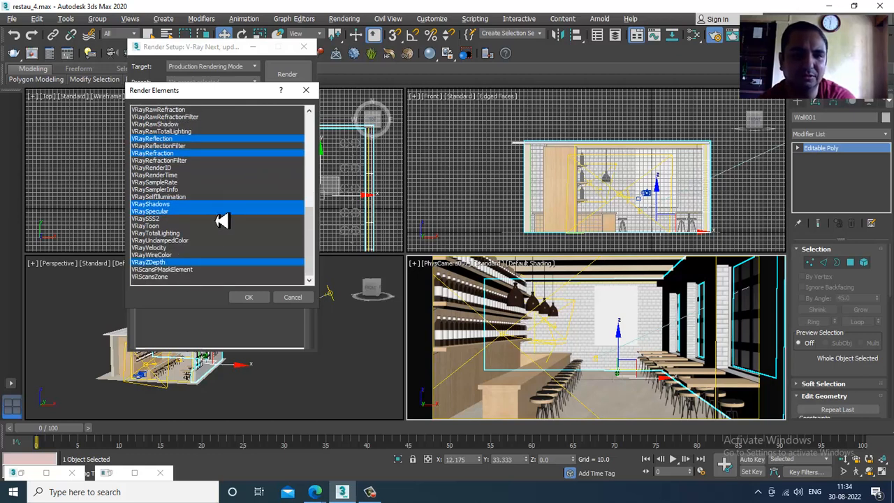
Include VRayAtmosphere in the selection and add all the selected render elements to the render setup
scroll(223, 221, "up", 15)
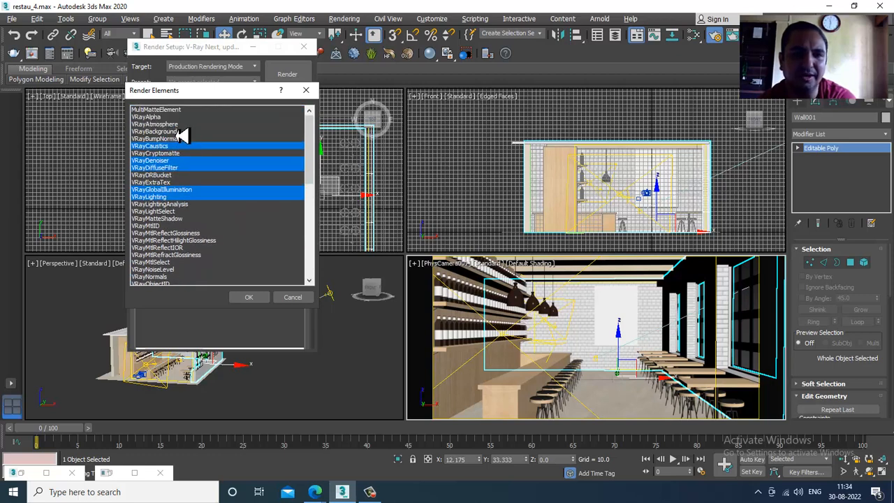
left_click(171, 125, "ctrl")
scroll(277, 232, "down", 7)
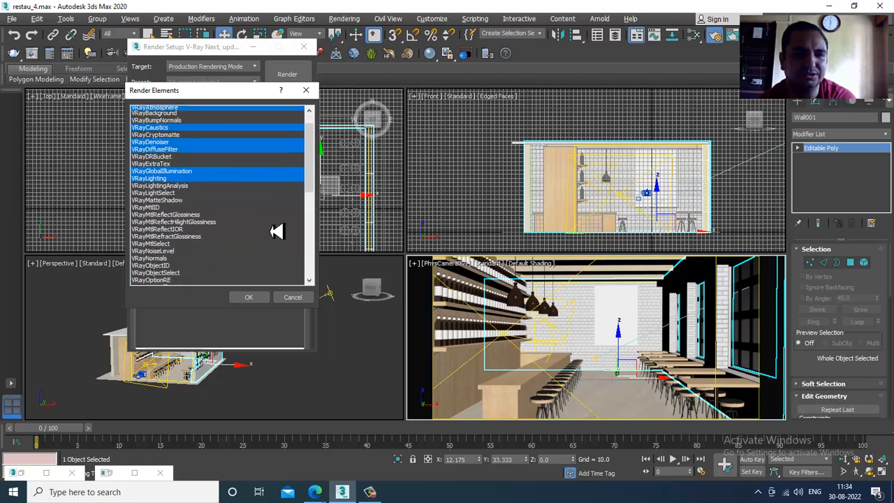
scroll(276, 232, "up", 7)
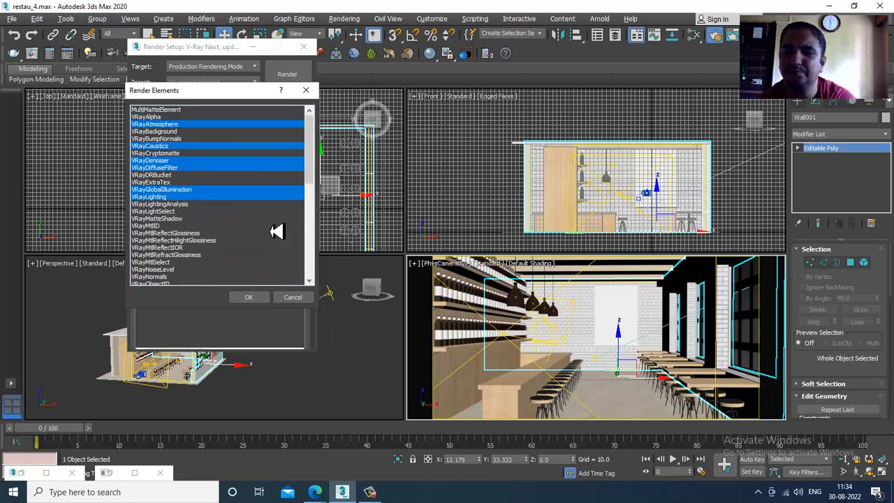
left_click(252, 298)
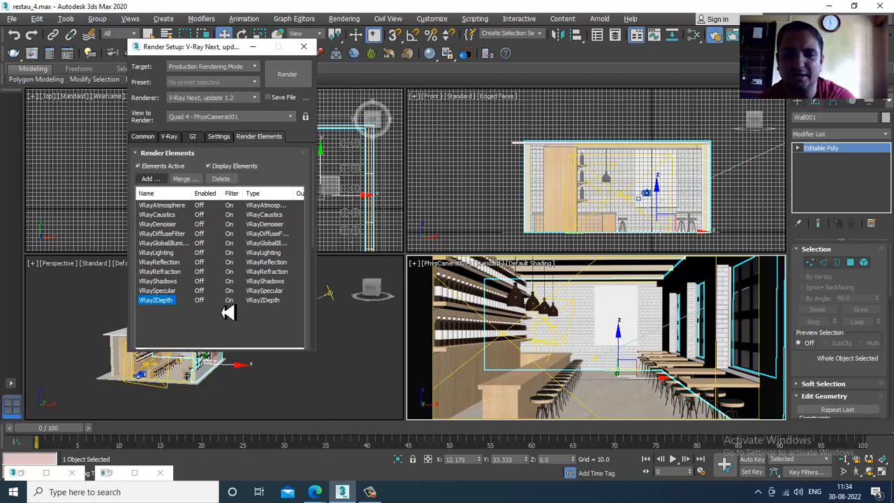
left_click(370, 492)
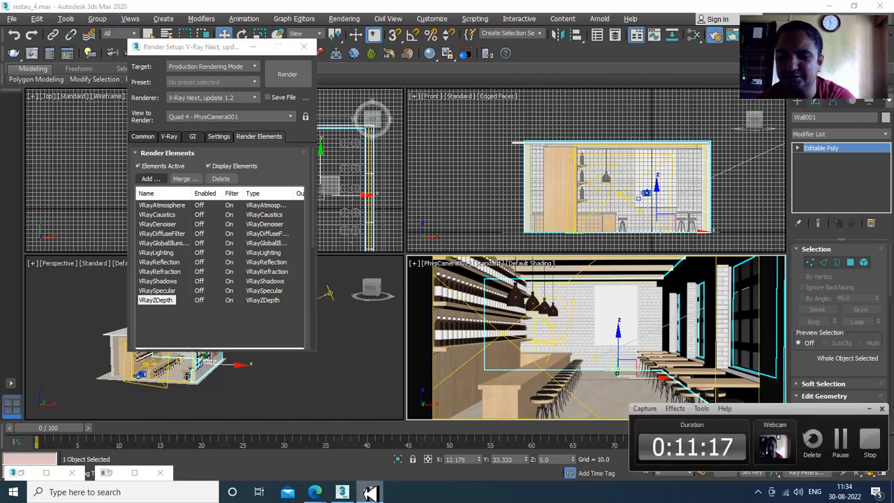
left_click(841, 440)
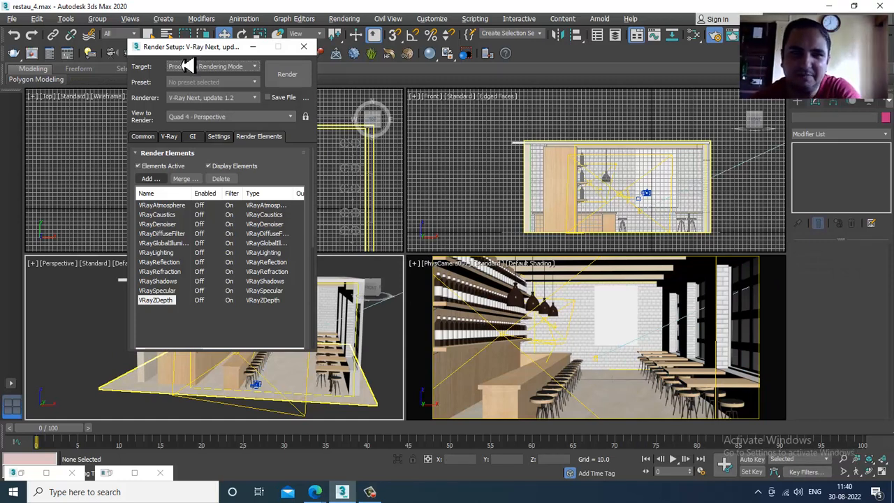
left_click_drag(203, 56, 206, 96)
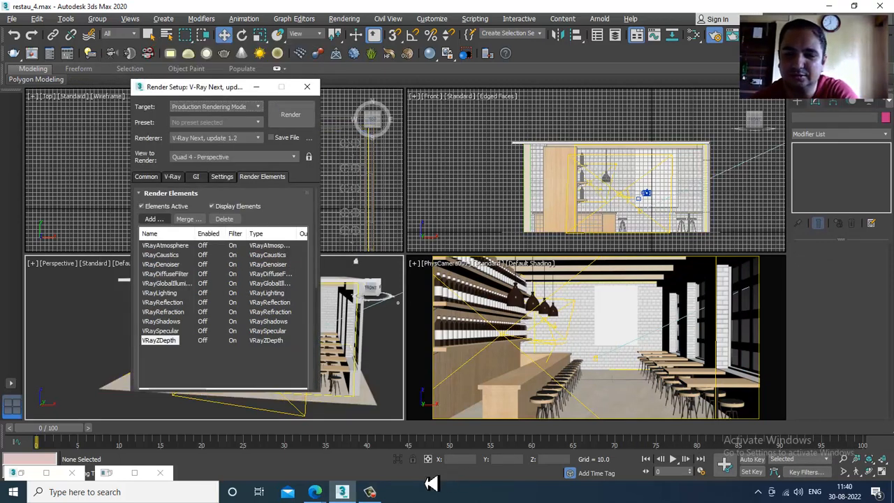
left_click(374, 492)
left_click(345, 19)
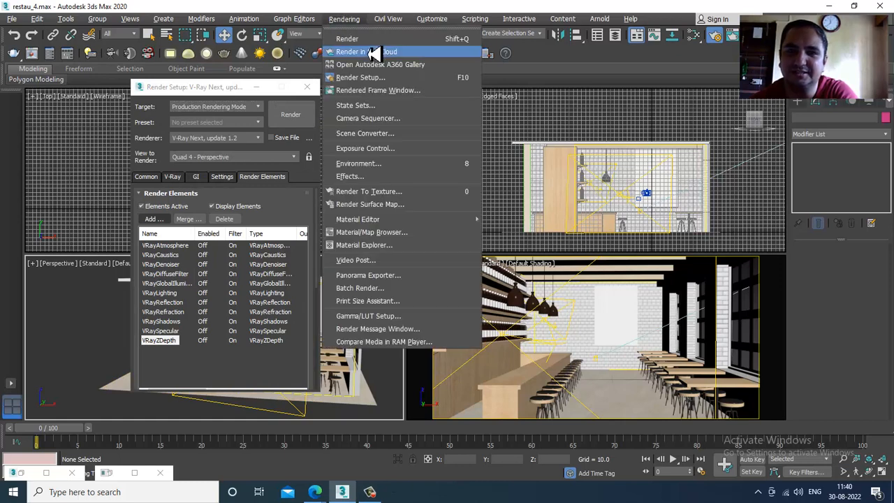
left_click(623, 337)
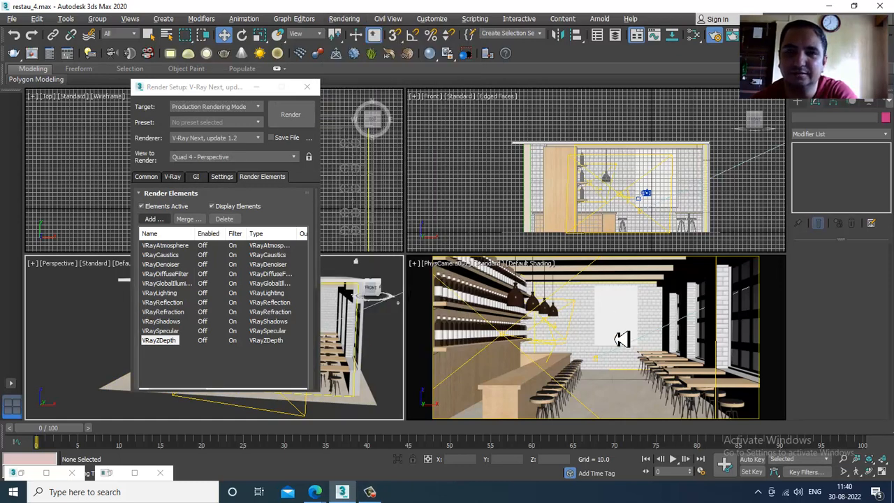
Render the scene with V-Ray using the added render elements
left_click(355, 21)
left_click(366, 40)
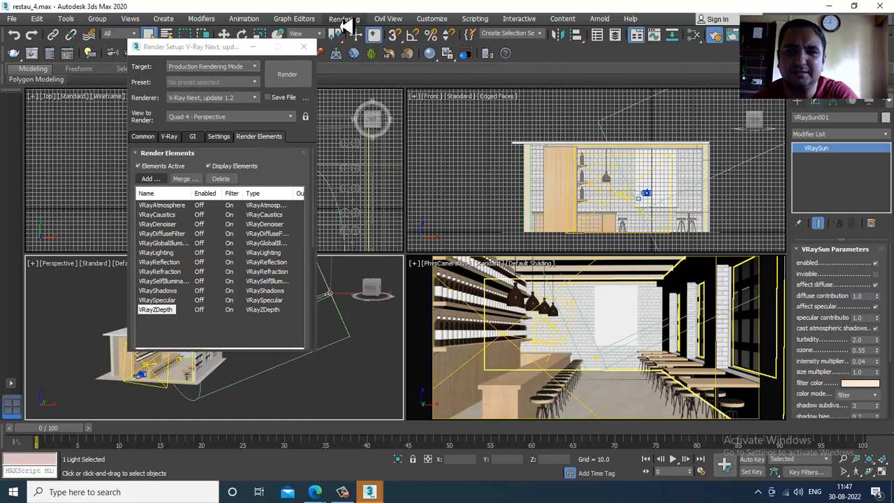
left_click(343, 18)
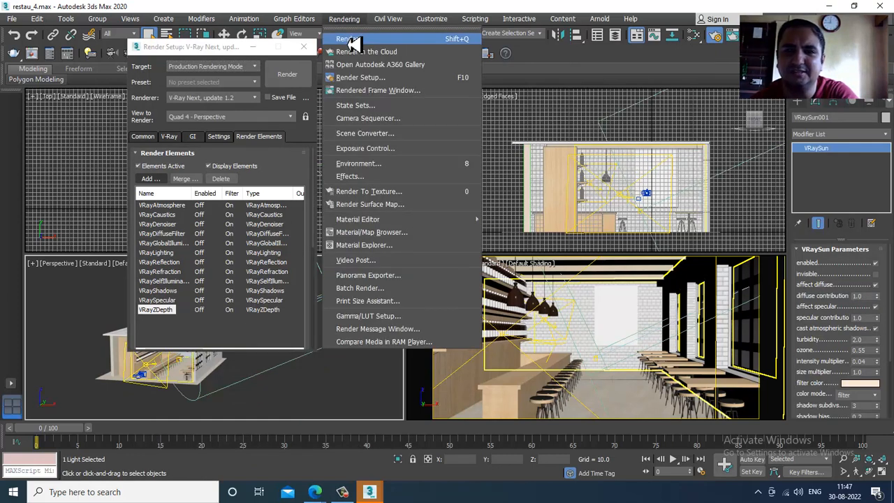
left_click(352, 39)
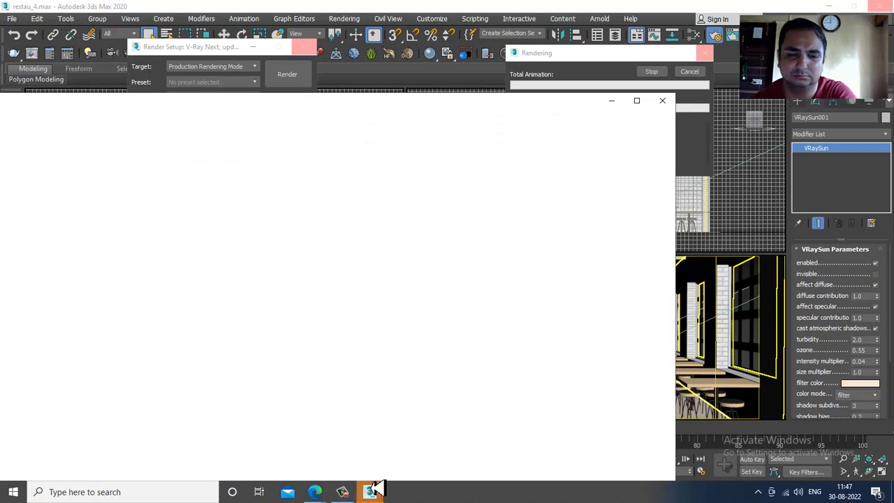
mouse_move(376, 484)
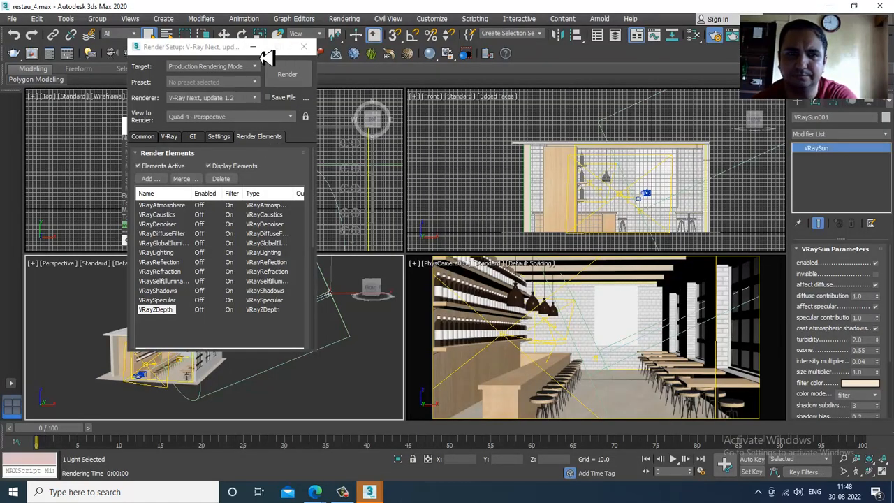
Save the scene file and minimize the Render Setup dialog
left_click(12, 19)
left_click(61, 105)
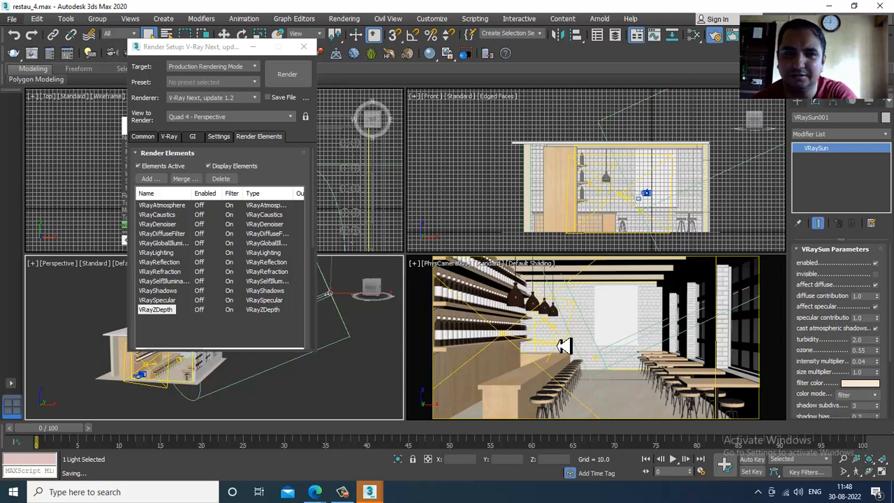
left_click(253, 47)
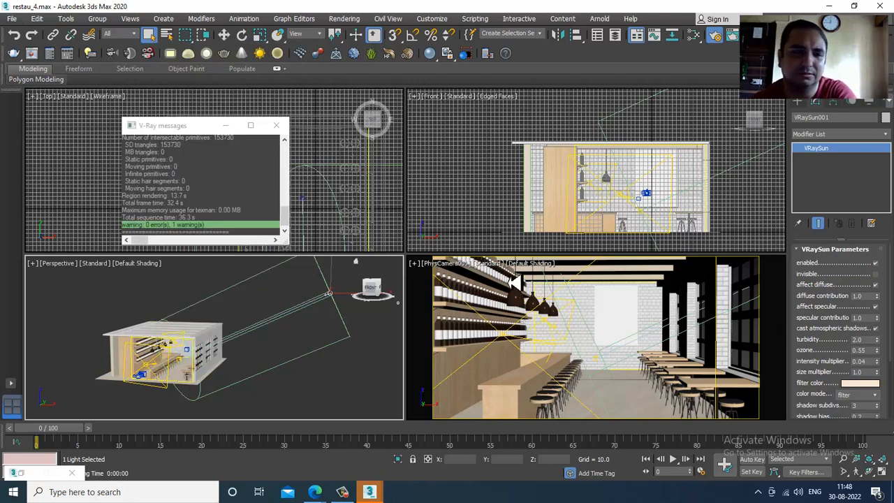
Save the scene as a new file named restau_5 in the Restaurant folder
left_click(13, 19)
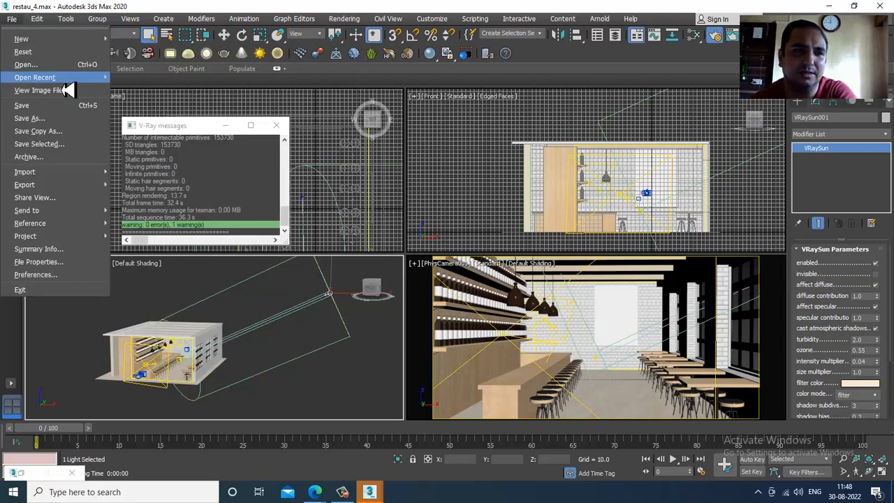
left_click(63, 122)
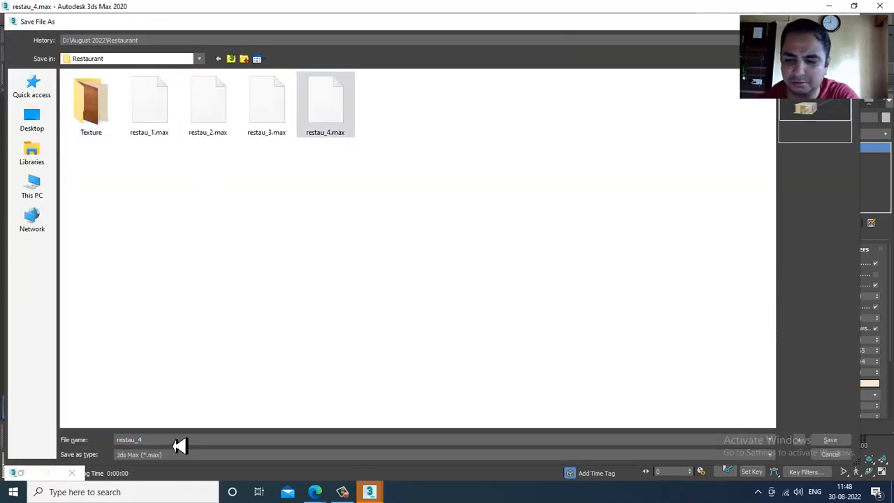
key("BackSpace")
type("5")
key("Return")
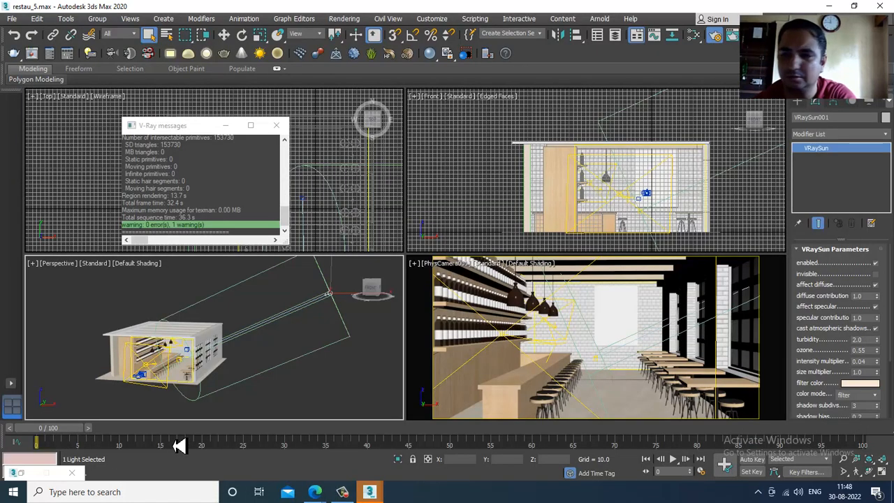
Add a new VRayLightMtl material to an empty area of the Slate Material Editor's node view
left_click(611, 341)
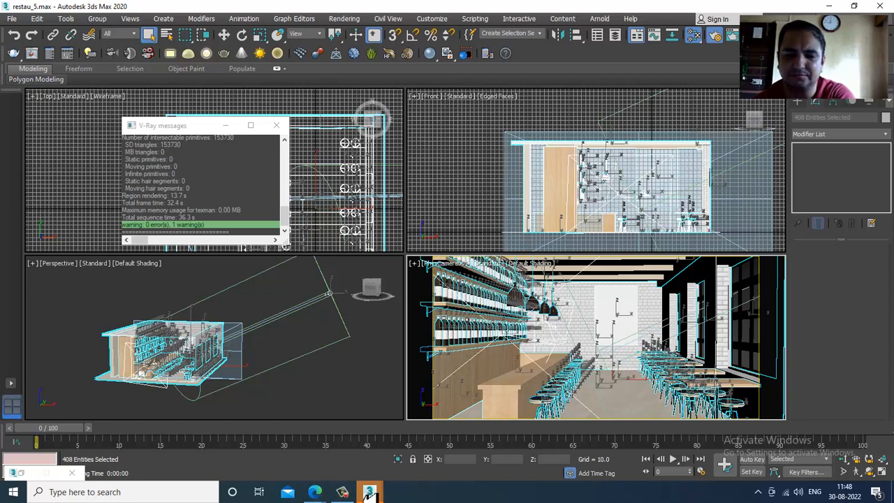
key("m")
key("m")
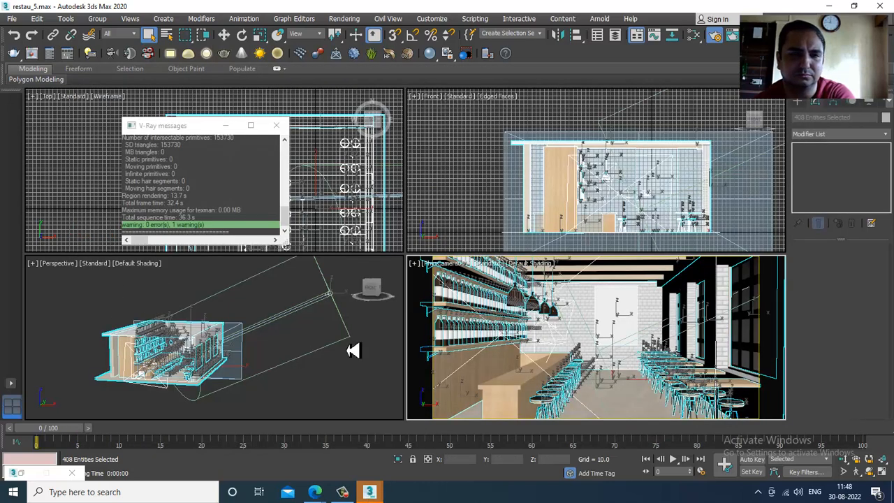
key("m")
middle_click_drag(533, 283, 493, 129)
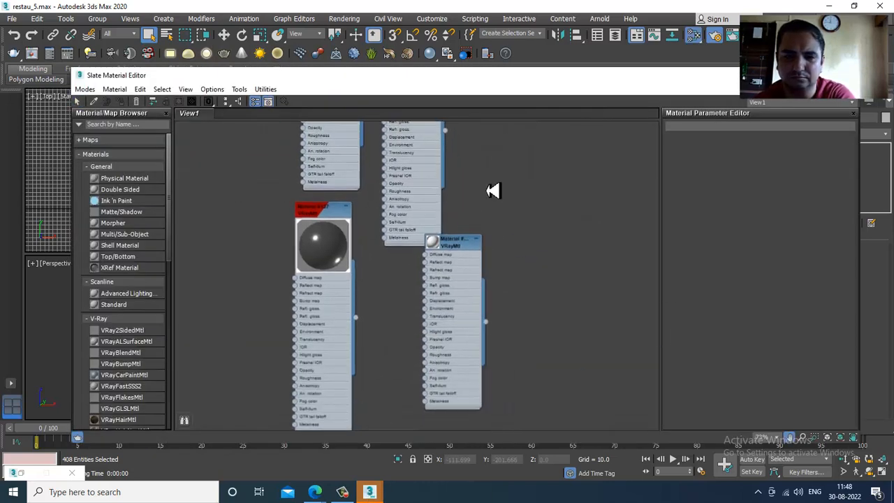
middle_click_drag(488, 388, 486, 177)
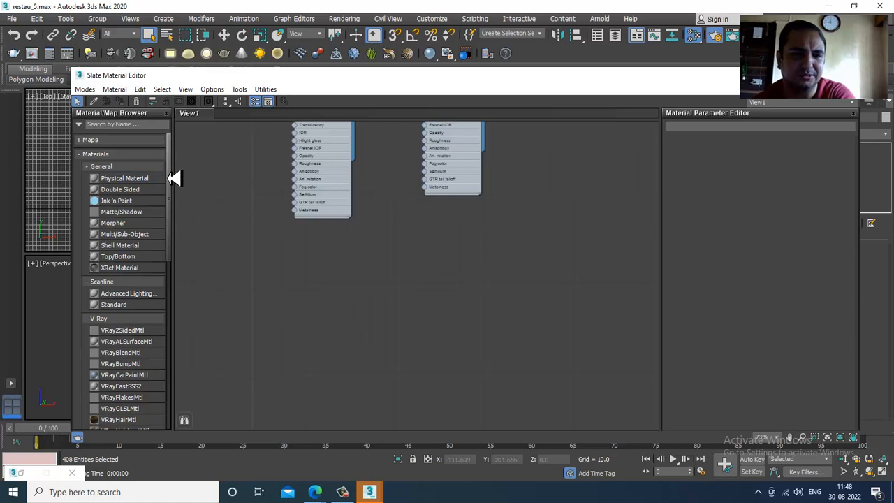
left_click_drag(169, 178, 169, 237)
left_click(121, 298)
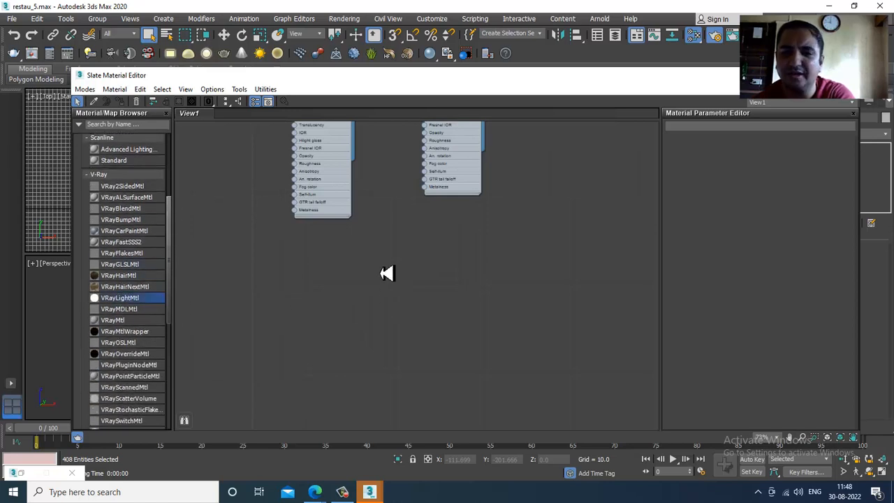
left_click_drag(386, 273, 387, 273)
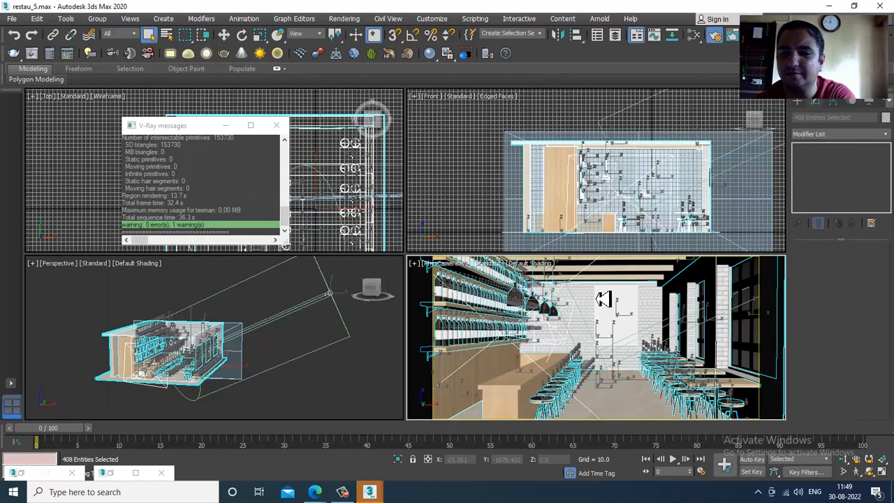
left_click(491, 265)
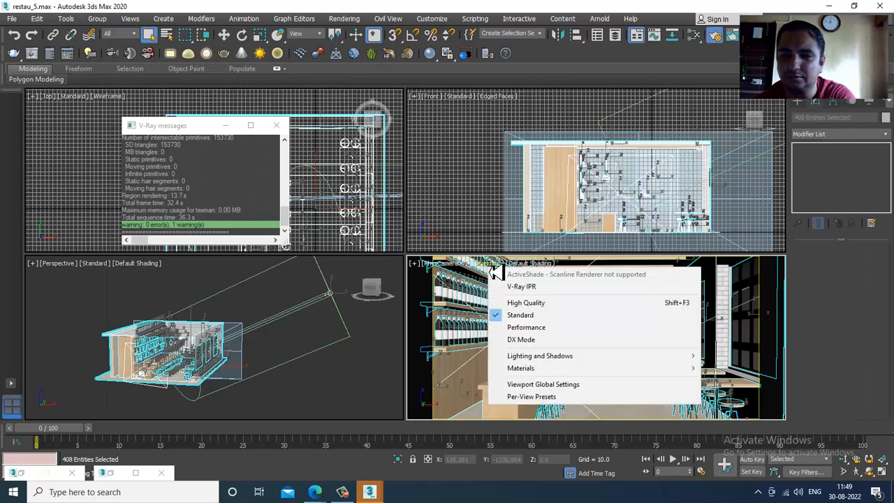
left_click(479, 365)
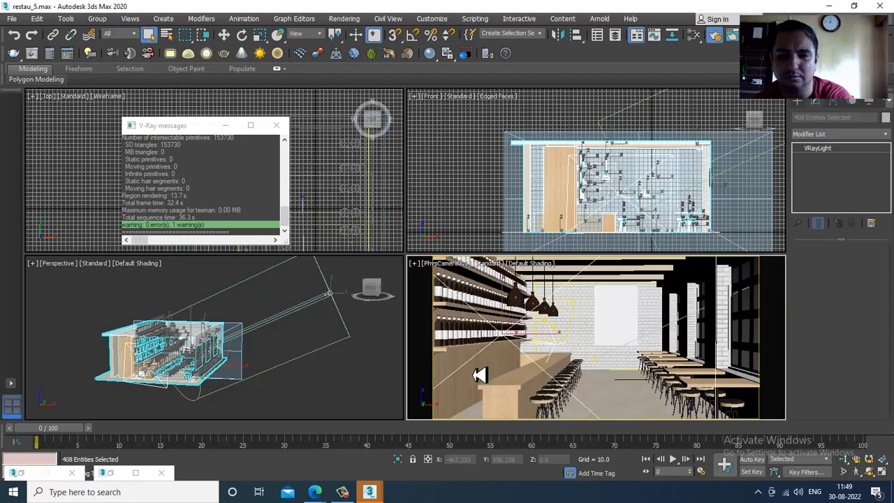
key("F3")
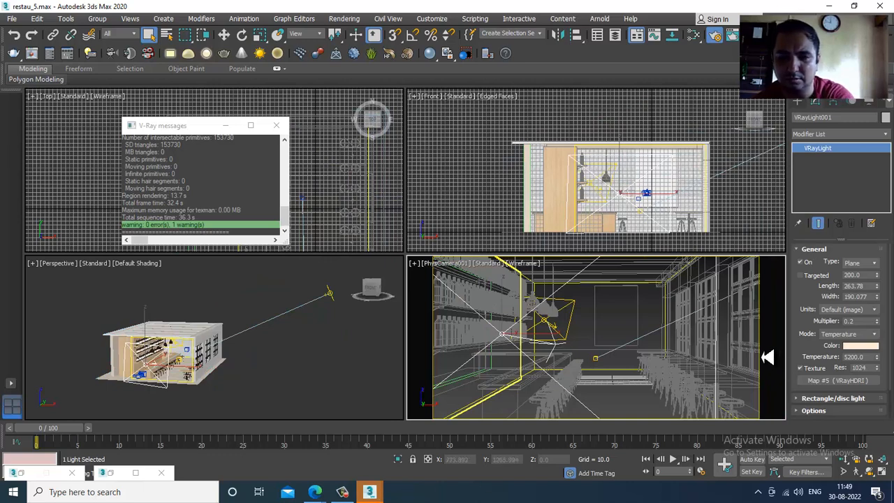
Assign a VRayDirt map to the light color of the VRayLightMtl material
key("m")
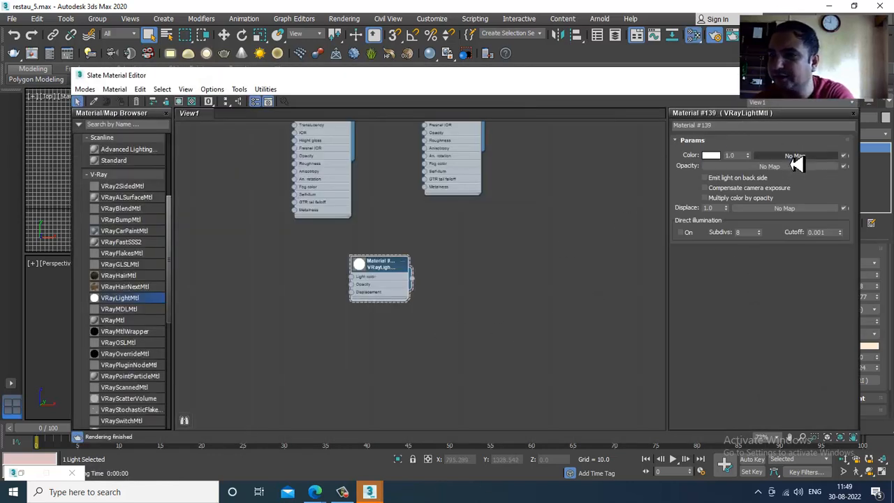
left_click(810, 156)
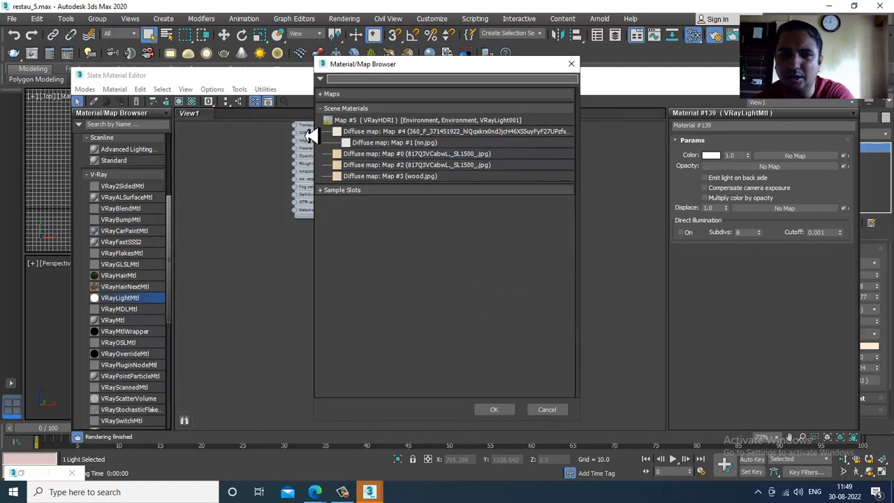
left_click(380, 92)
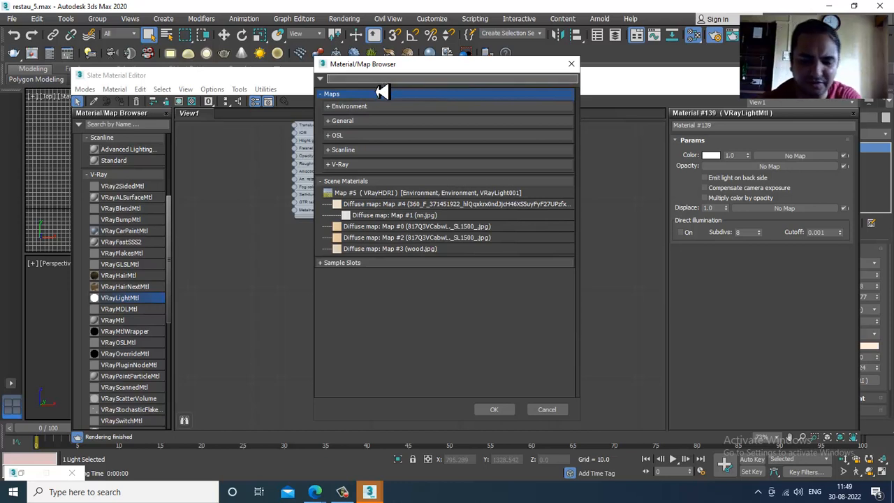
type("VrayDir")
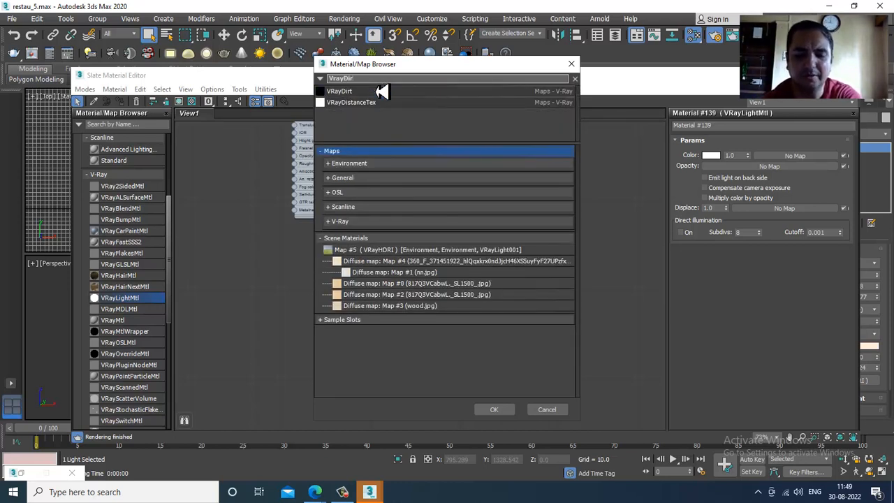
type("t")
double_click(383, 92)
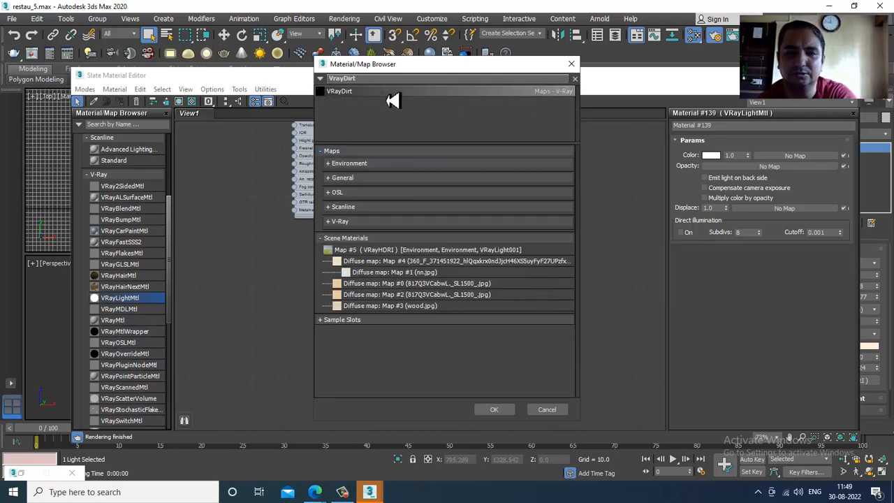
Set the VRayDirt map's radius to 512 and minimize the material editor
left_click(811, 157)
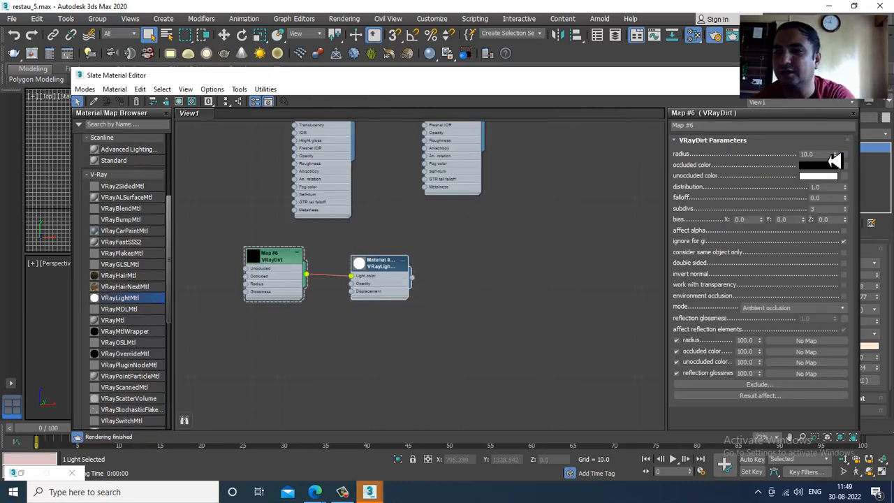
left_click(816, 154)
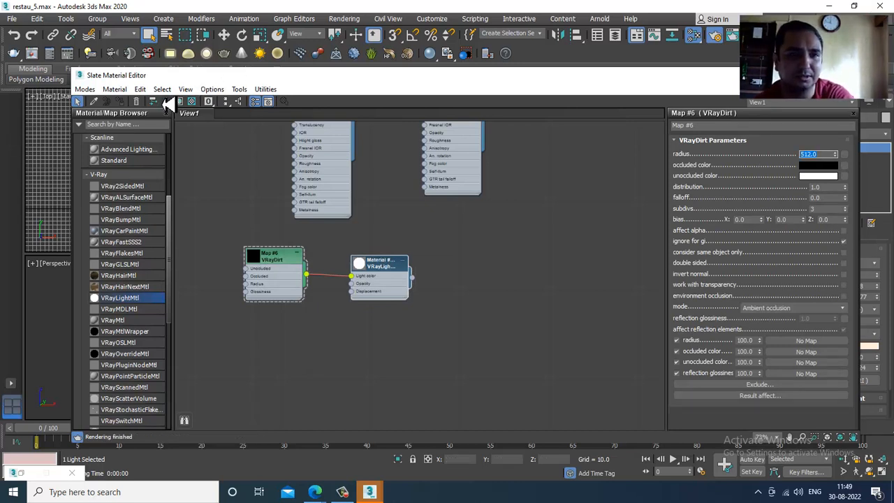
left_click(797, 74)
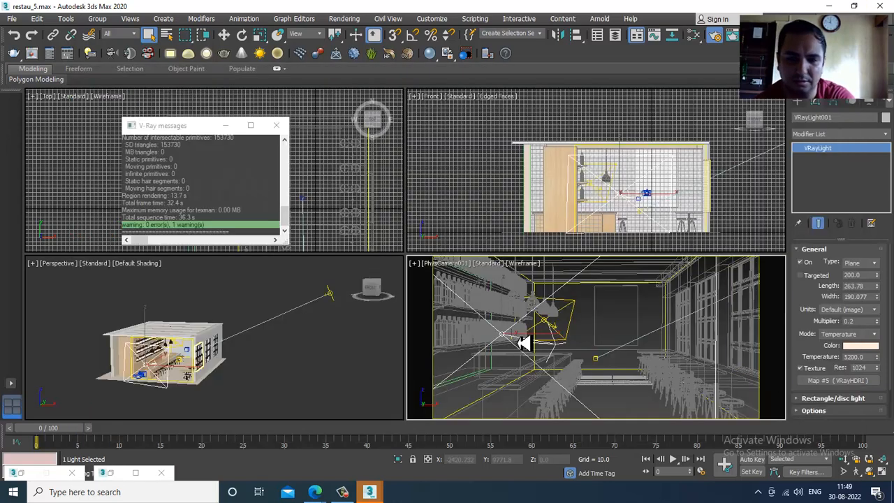
Select all objects in the scene, assign the VRayLightMtl material to them, and clear the selection
key("ctrl+a")
key("m")
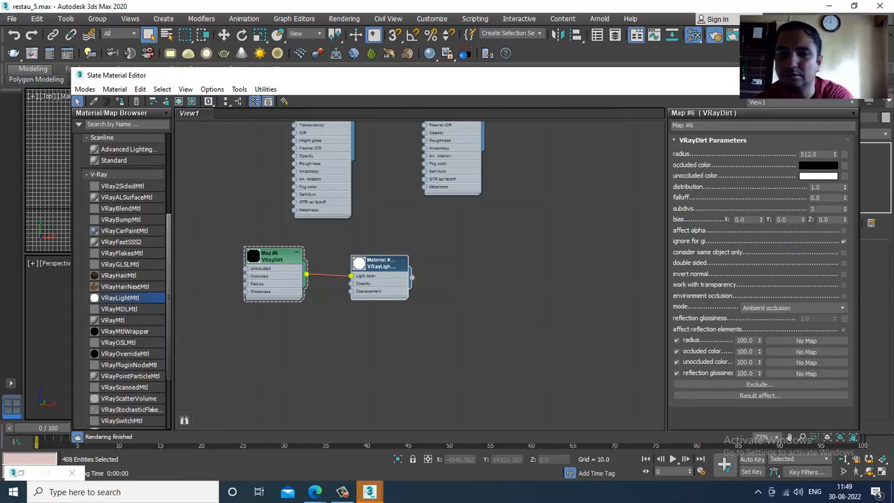
left_click(795, 75)
left_click(623, 306)
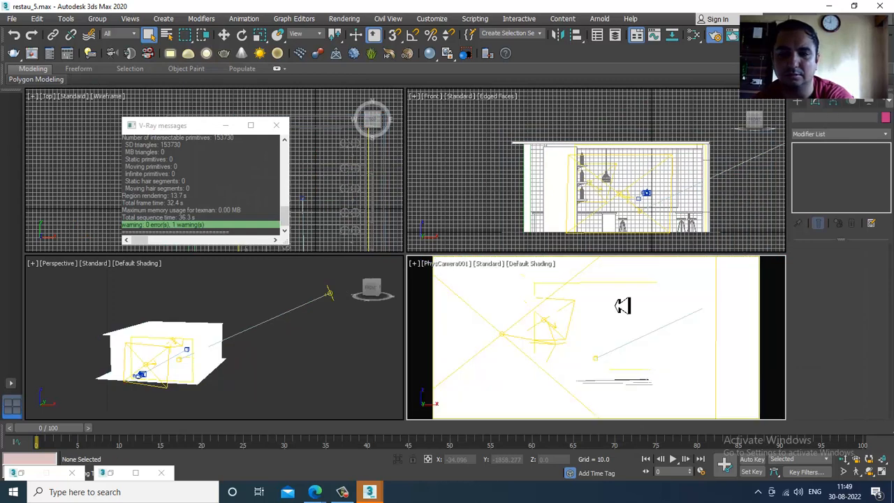
Save the ambient occlusion version of the scene as a new file named restau_6
left_click(13, 20)
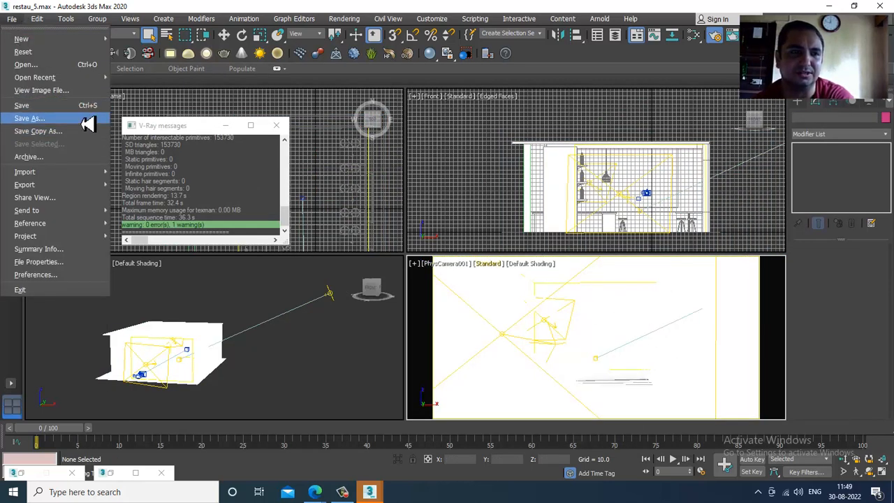
left_click(87, 121)
left_click(384, 123)
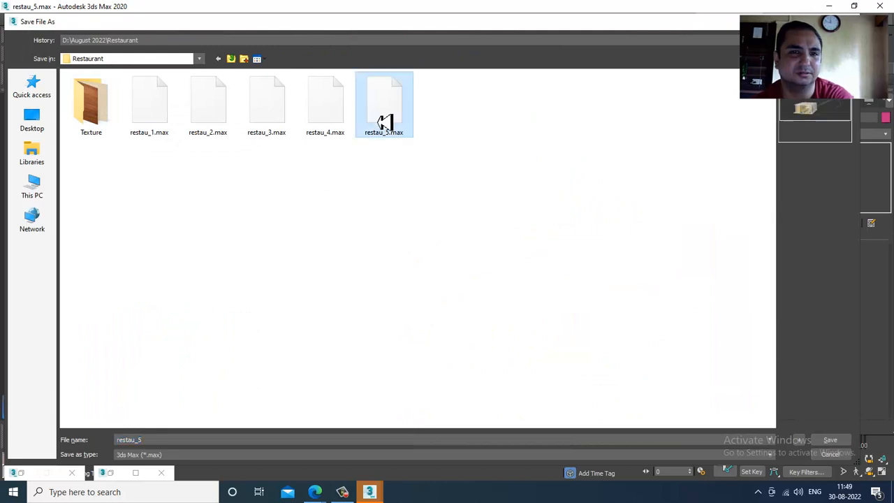
left_click(172, 443)
key("BackSpace")
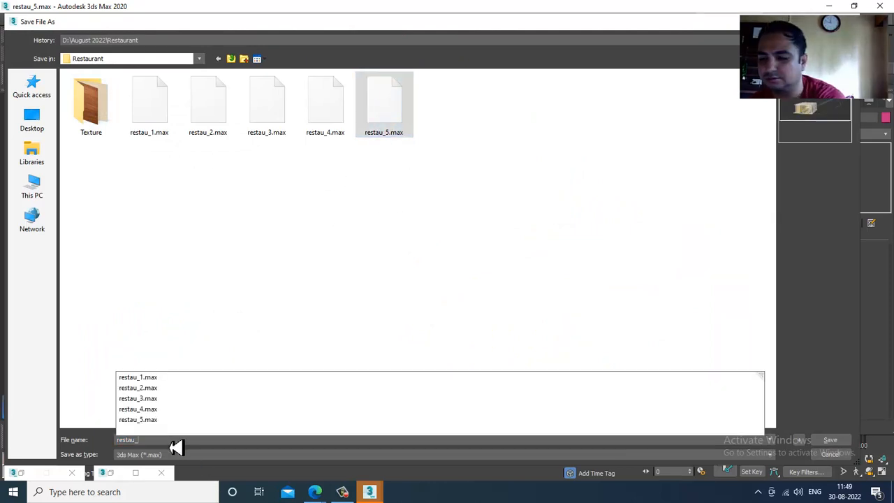
type("6")
key("Return")
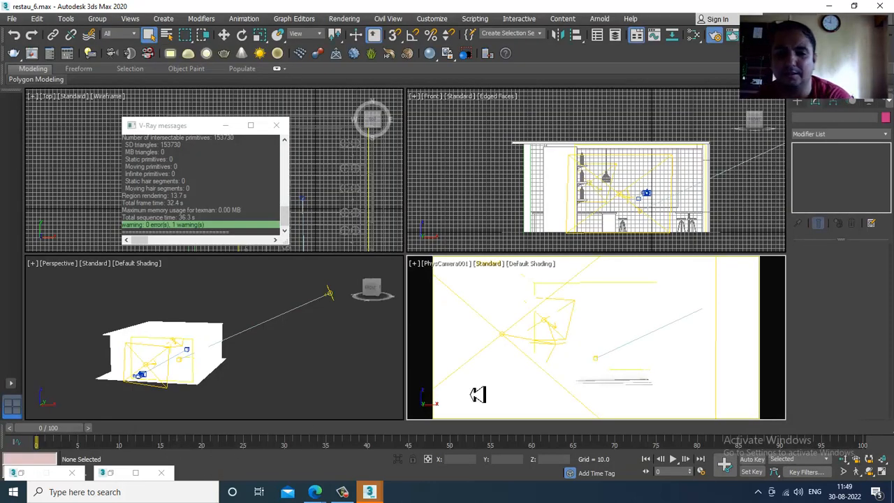
Render the camera view with V-Ray, then restore the frame buffer window and move it down to uncover the render progress
left_click(353, 21)
left_click(371, 37)
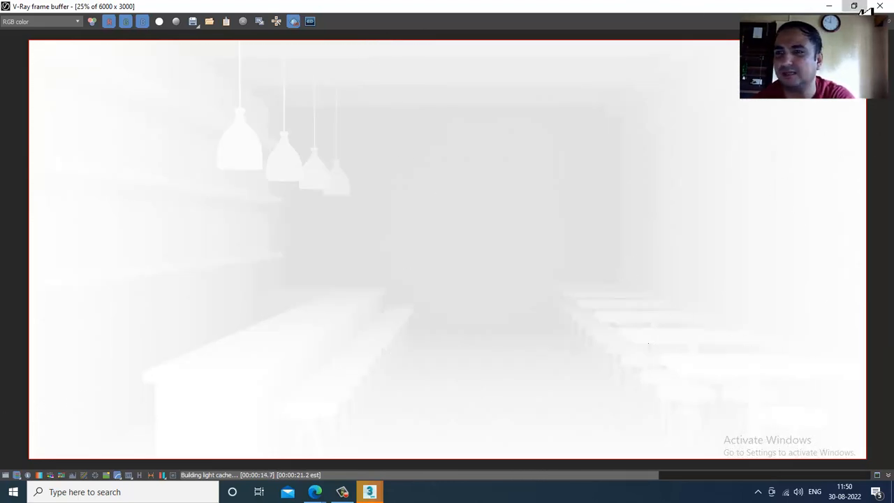
left_click(854, 7)
left_click_drag(552, 45, 548, 223)
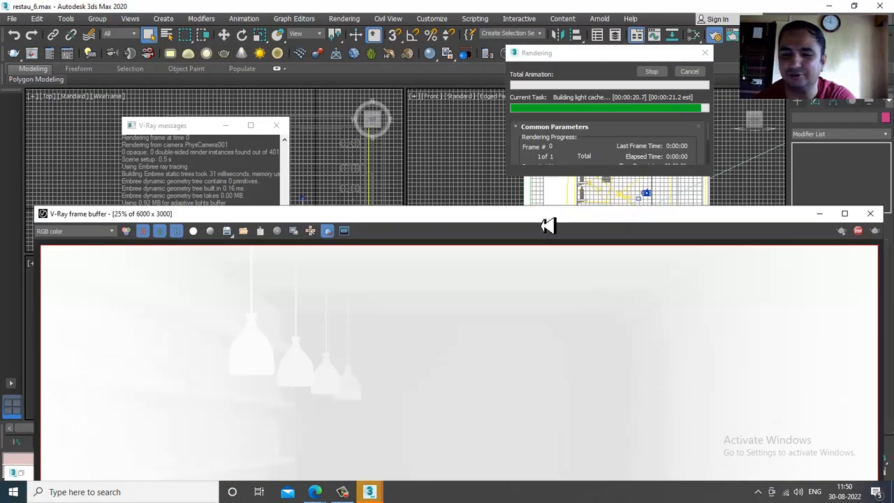